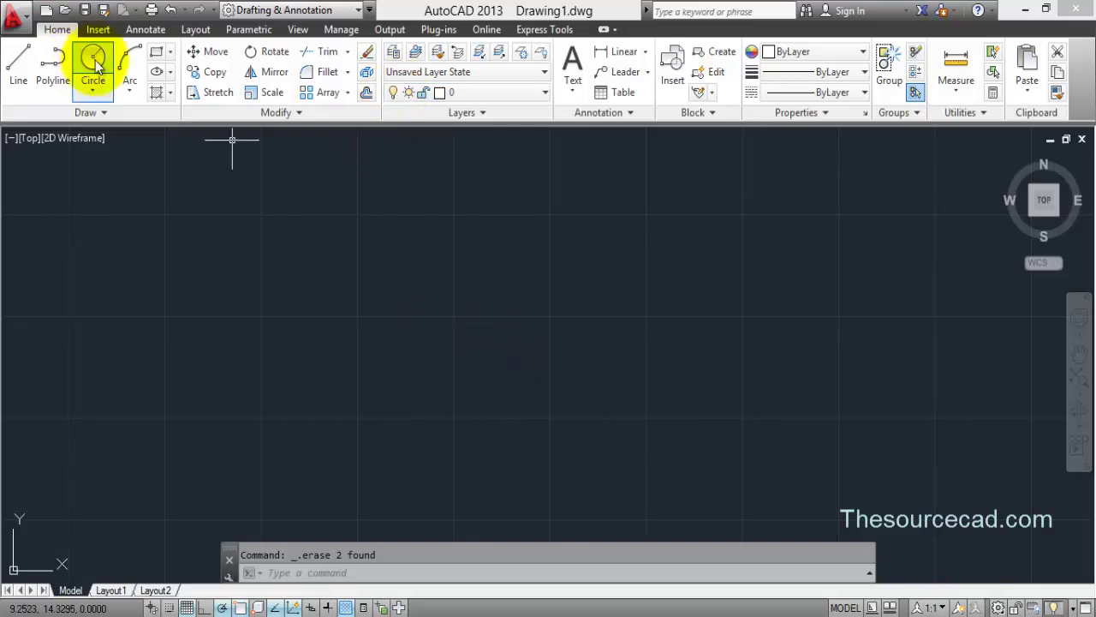
Step: Draw a rectangle in the middle of the empty drawing area
{"action": "left_click", "coordinate": [155, 53]}
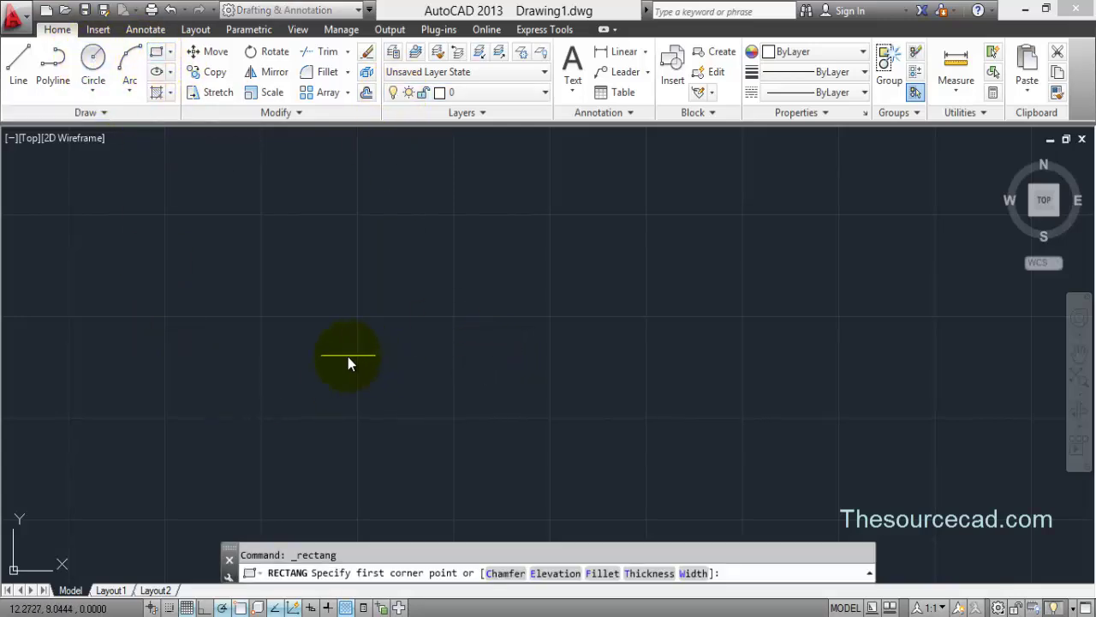
{"action": "left_click", "coordinate": [348, 355]}
{"action": "left_click", "coordinate": [525, 206]}
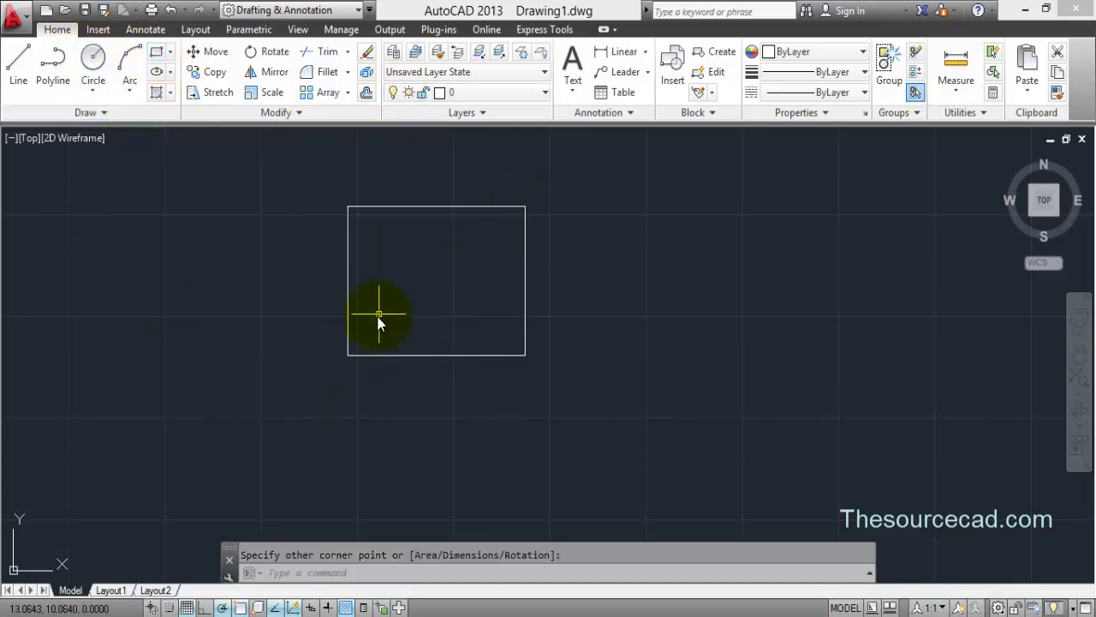
Step: Draw an open polyline of three straight segments beside the rectangle, rising to a peak, dropping, then turning back below
{"action": "left_click", "coordinate": [52, 57]}
{"action": "left_click", "coordinate": [600, 343]}
{"action": "left_click", "coordinate": [705, 216]}
{"action": "left_click", "coordinate": [792, 370]}
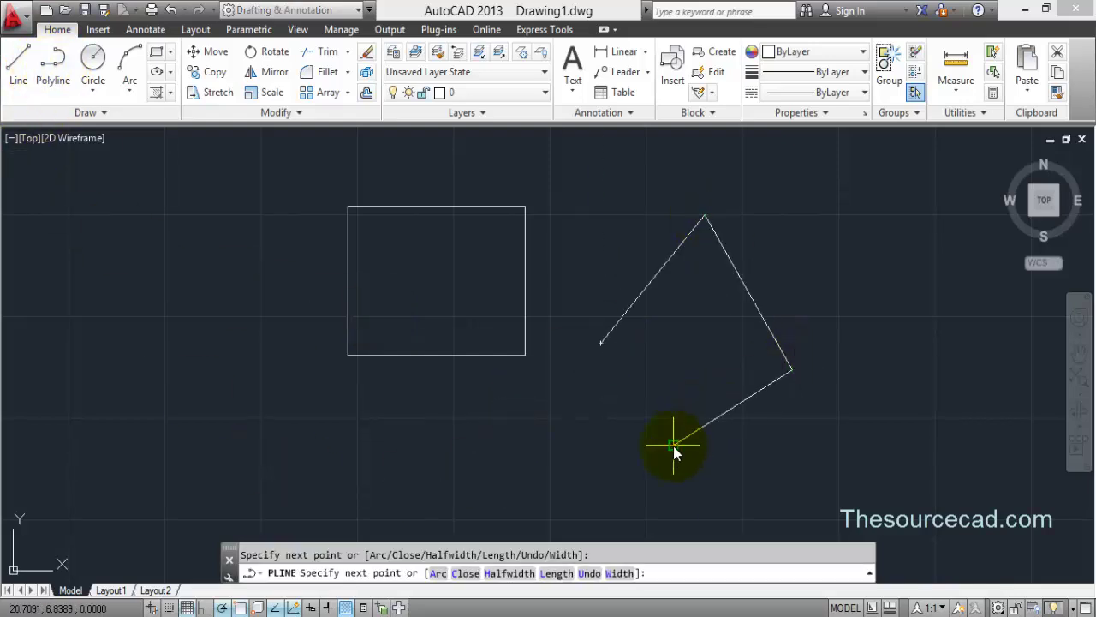
{"action": "left_click", "coordinate": [672, 445]}
{"action": "key", "text": "Return"}
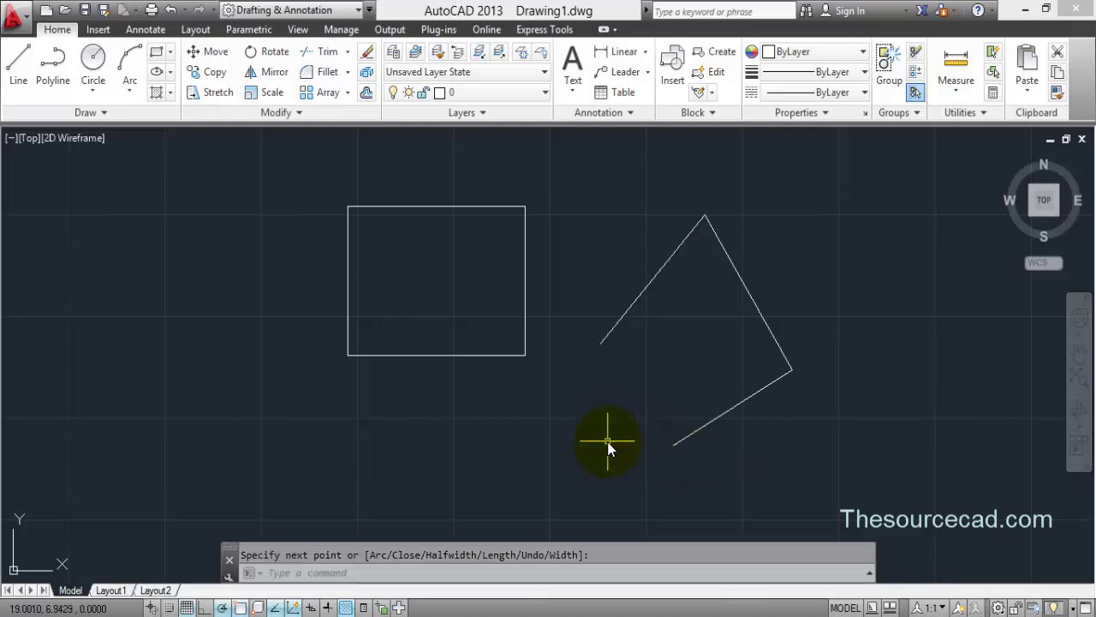
Step: Explode the rectangle into separate lines
{"action": "left_click", "coordinate": [432, 356]}
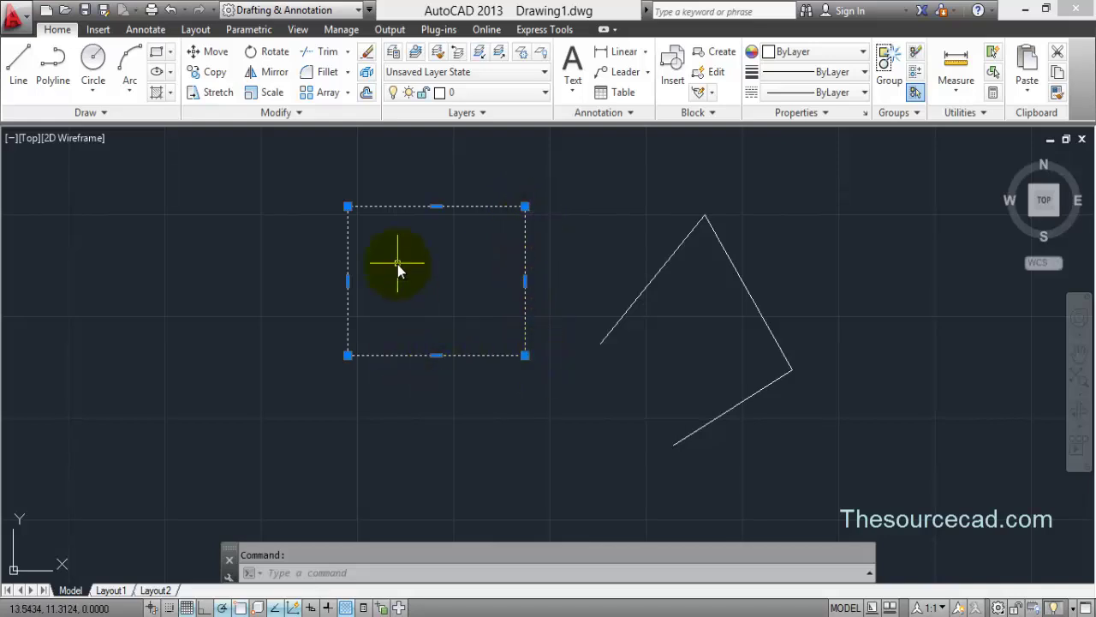
{"action": "key", "text": "Escape"}
{"action": "left_click", "coordinate": [366, 73]}
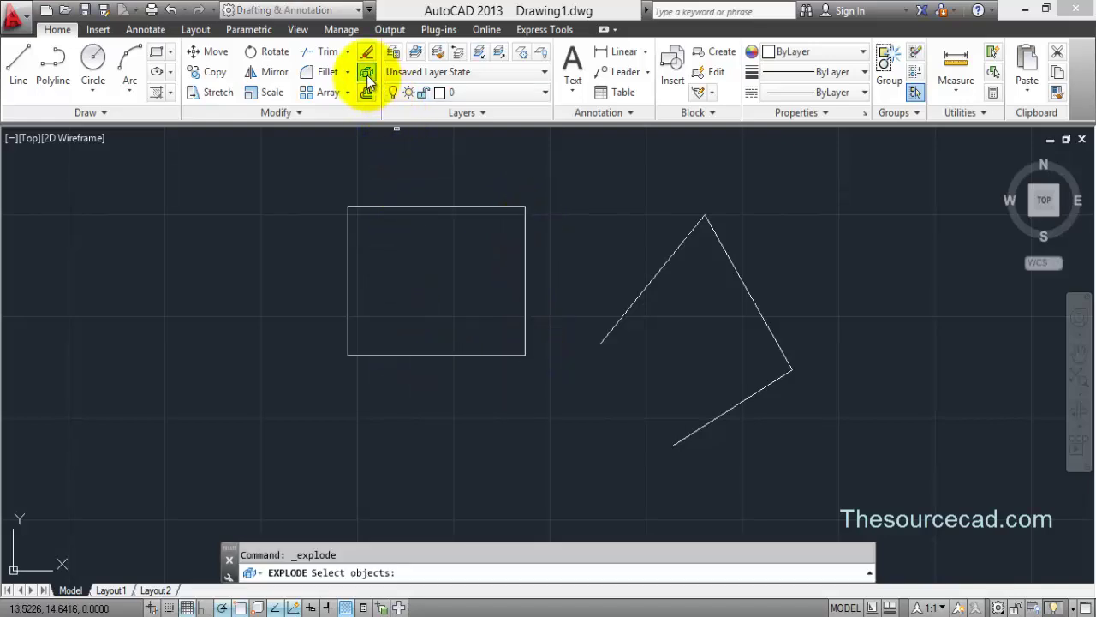
{"action": "left_click", "coordinate": [436, 355]}
{"action": "key", "text": "Return"}
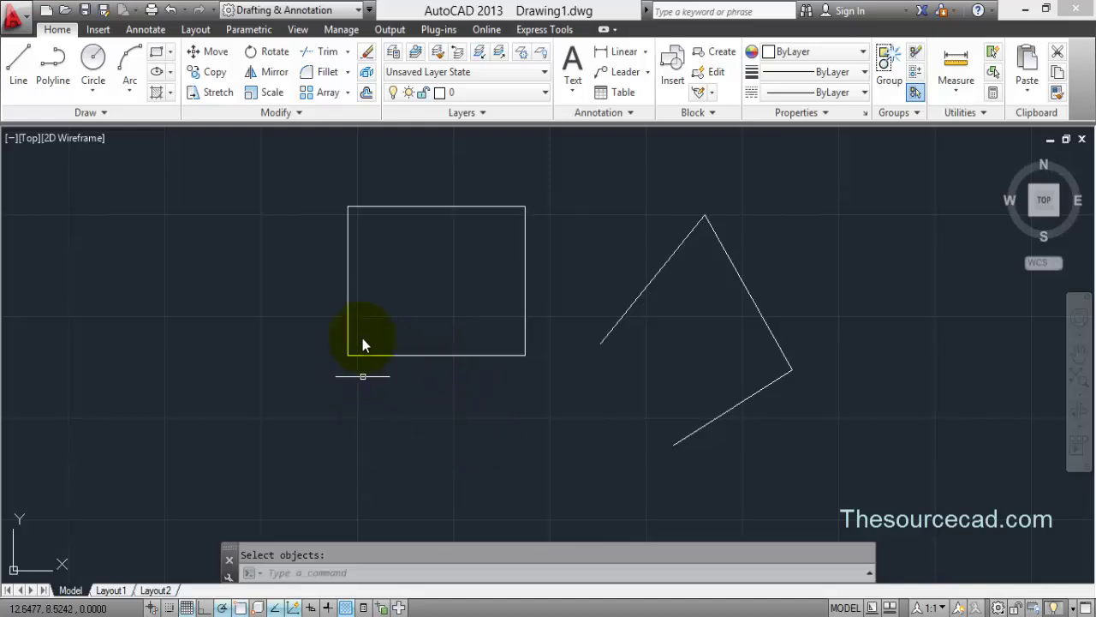
Step: Check each of the exploded rectangle's four sides by selecting them individually, then clear the selection
{"action": "left_click", "coordinate": [347, 277]}
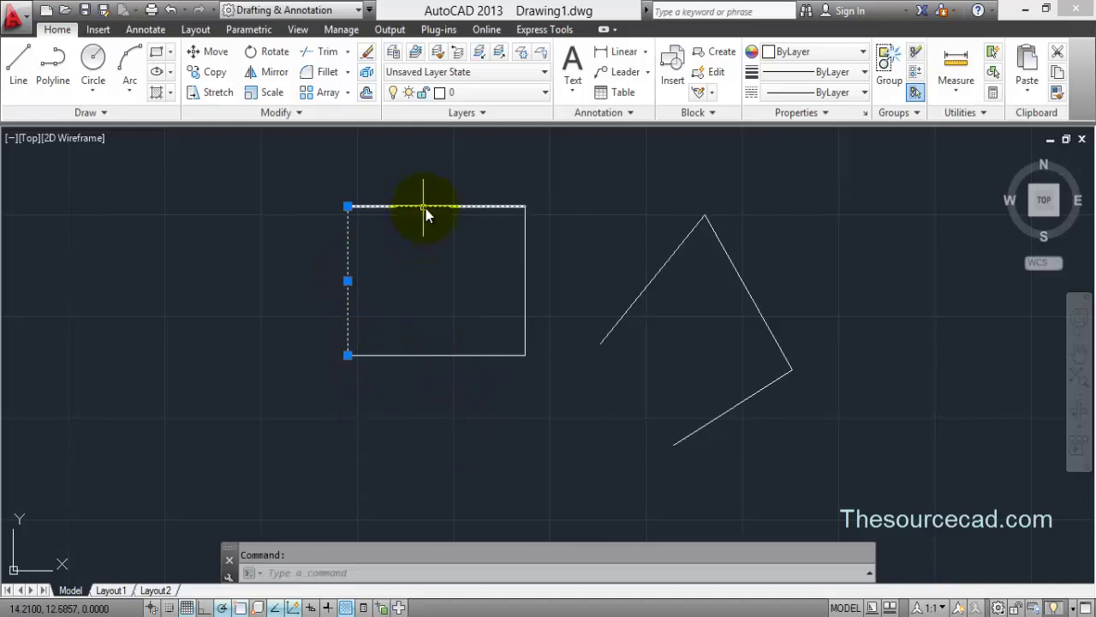
{"action": "left_click", "coordinate": [425, 207]}
{"action": "left_click", "coordinate": [525, 240]}
{"action": "left_click", "coordinate": [463, 357]}
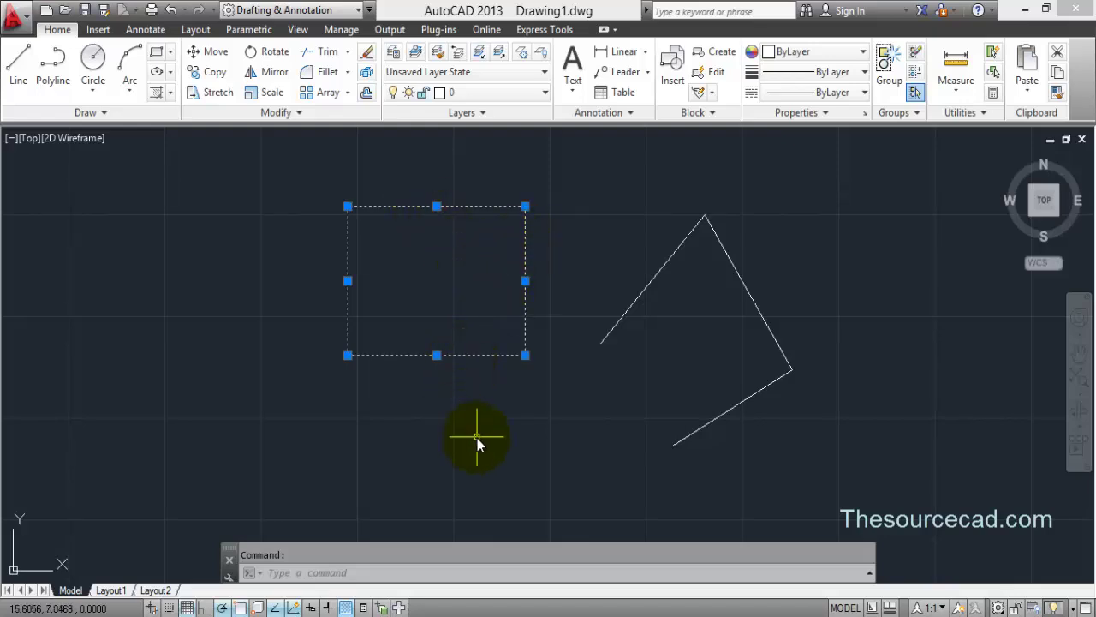
{"action": "key", "text": "Escape"}
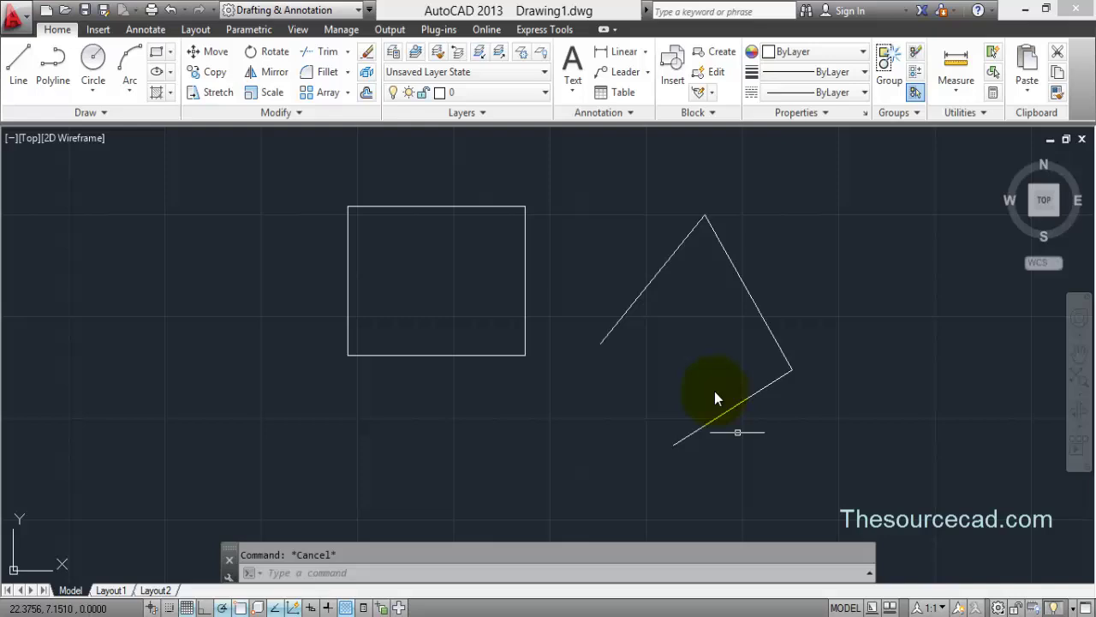
Step: Explode the open three-segment polyline into individual lines
{"action": "left_click", "coordinate": [669, 269]}
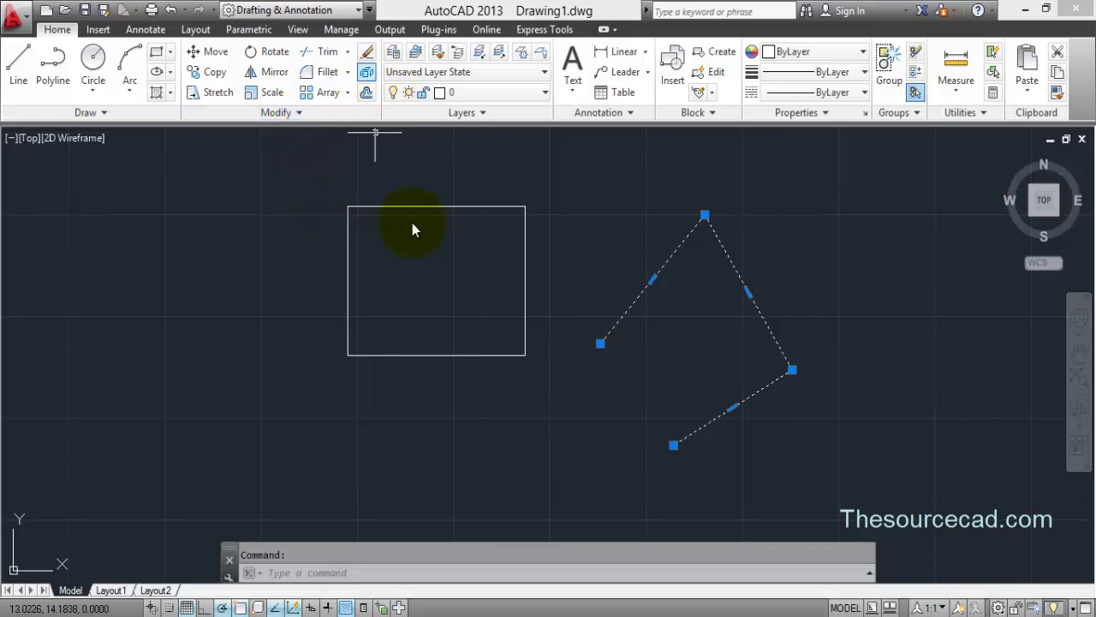
{"action": "middle_click_drag", "start_coordinate": [497, 268], "coordinate": [400, 296]}
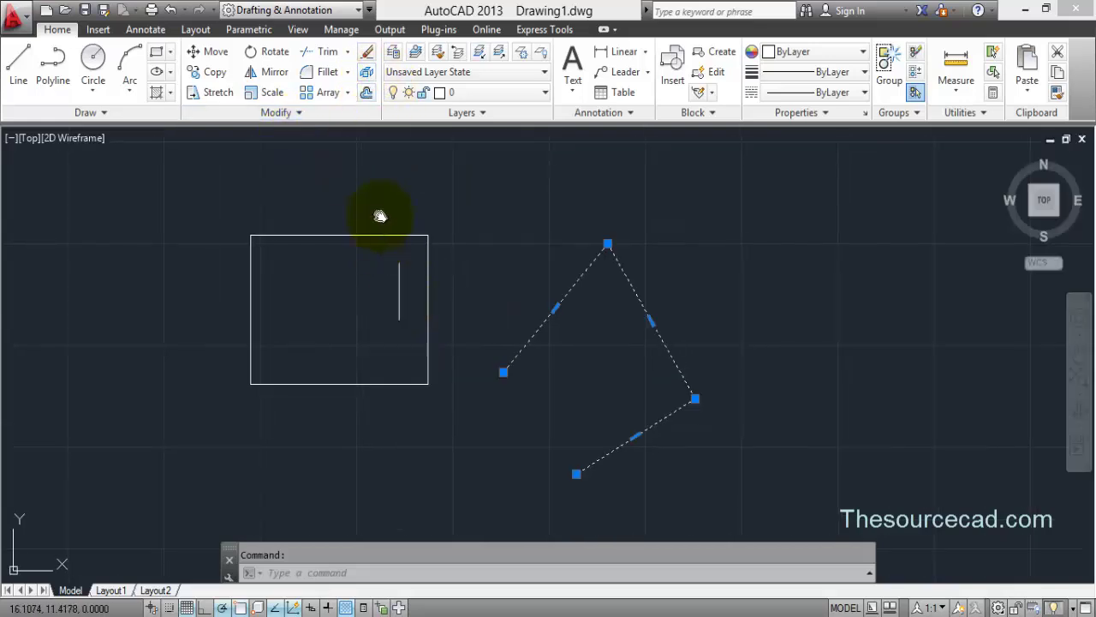
{"action": "left_click", "coordinate": [367, 72]}
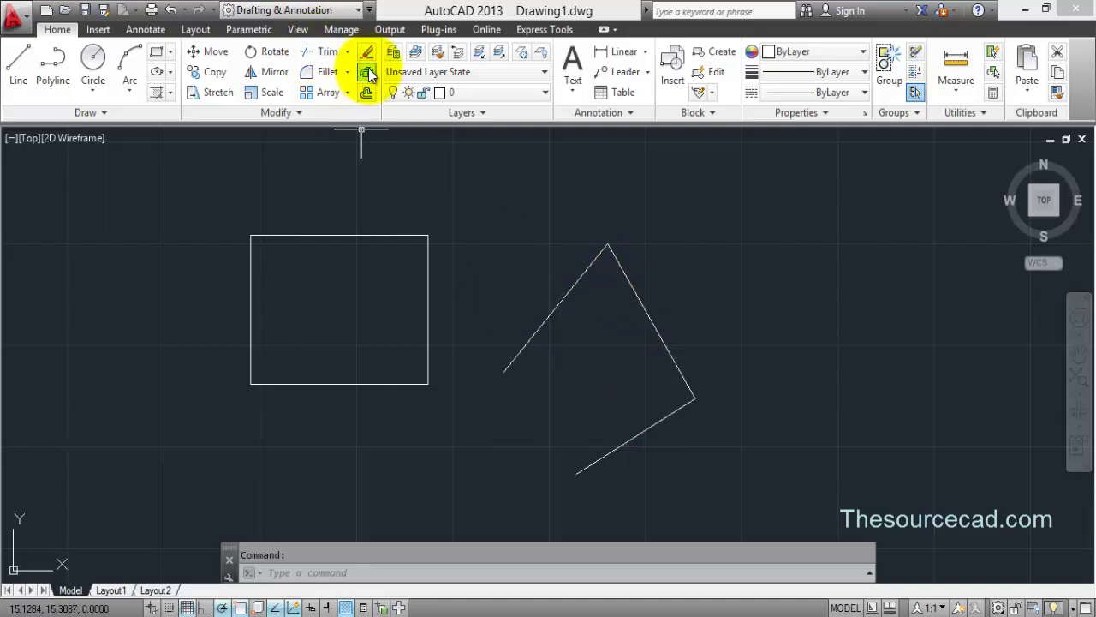
Step: Erase the three lines of the exploded polyline and the four lines of the exploded rectangle
{"action": "left_click", "coordinate": [586, 271]}
{"action": "left_click", "coordinate": [634, 293]}
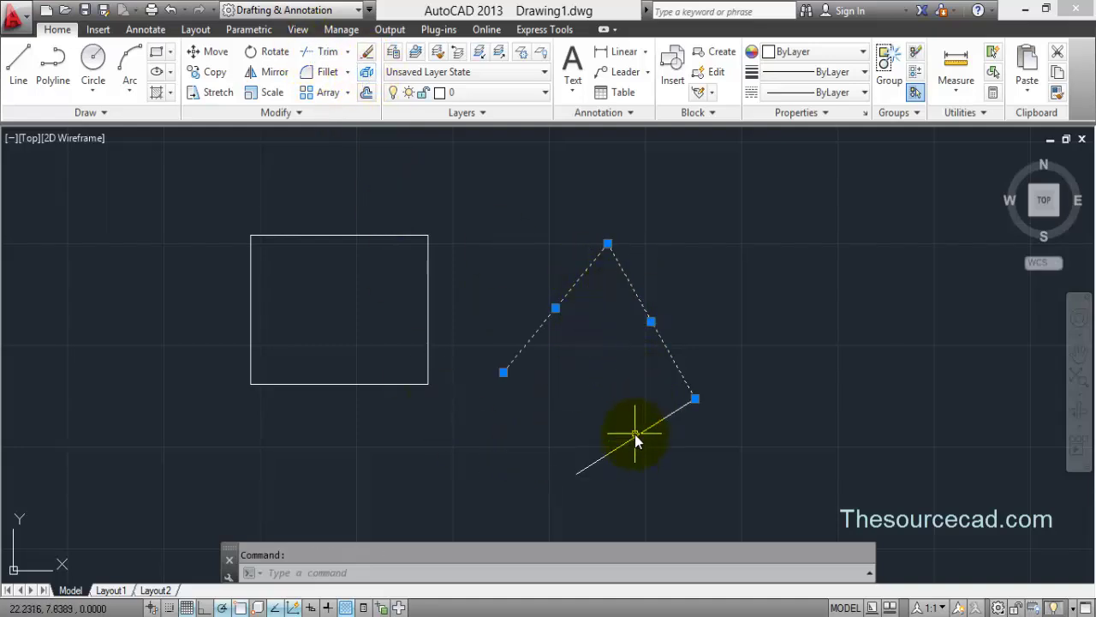
{"action": "key", "text": "Delete"}
{"action": "left_click", "coordinate": [556, 336]}
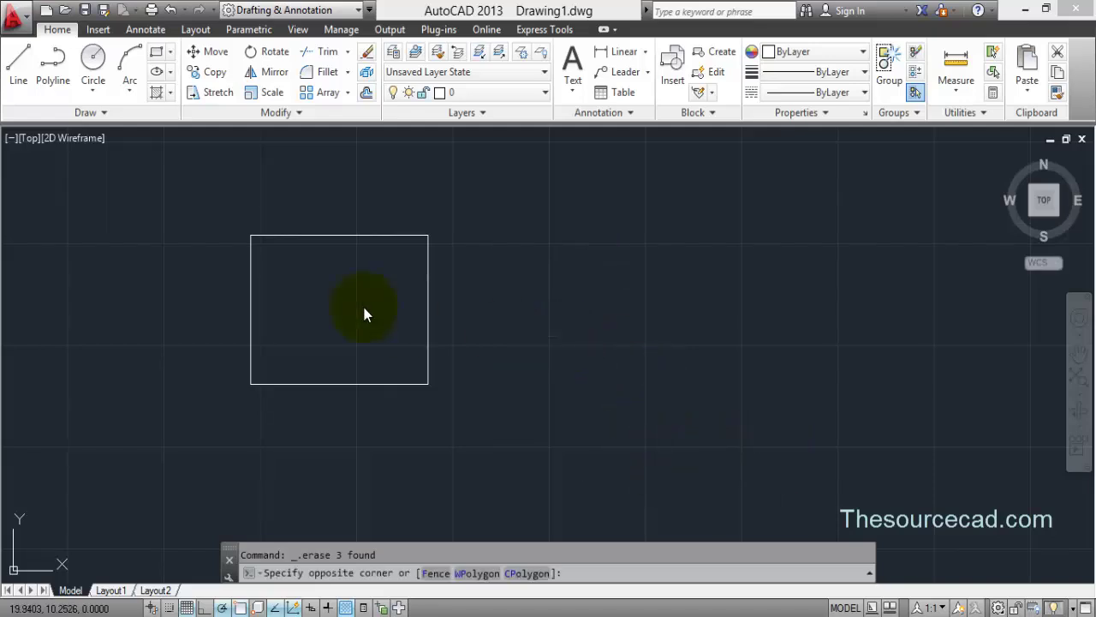
{"action": "left_click", "coordinate": [199, 214]}
{"action": "left_click", "coordinate": [263, 375]}
{"action": "key", "text": "Delete"}
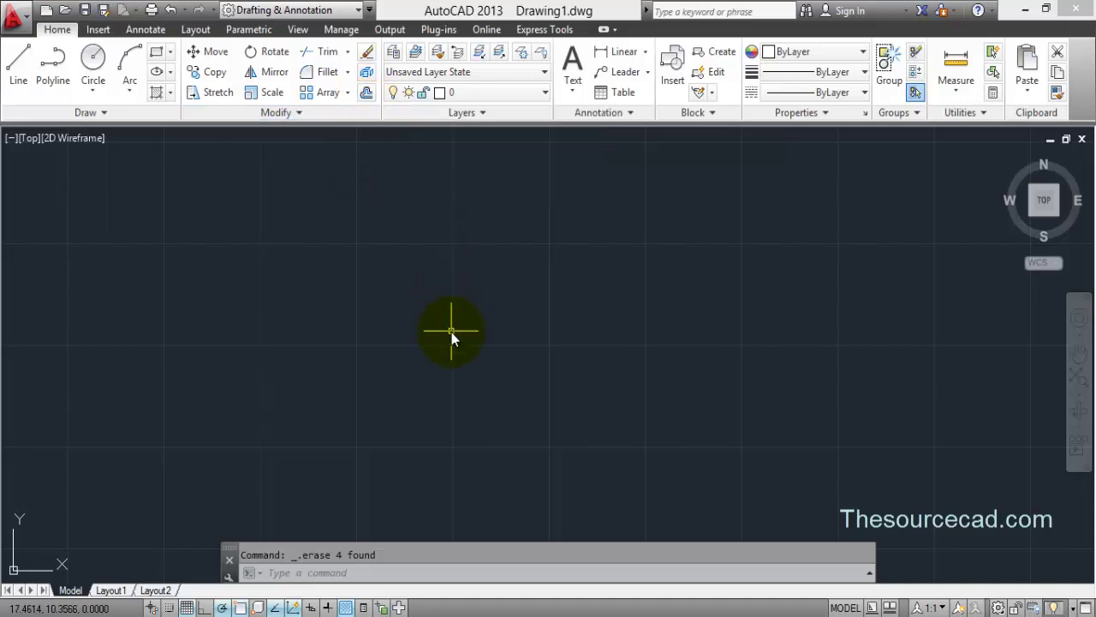
Step: Draw a new, nearly square rectangle in the centre of the cleared drawing area
{"action": "left_click", "coordinate": [156, 52]}
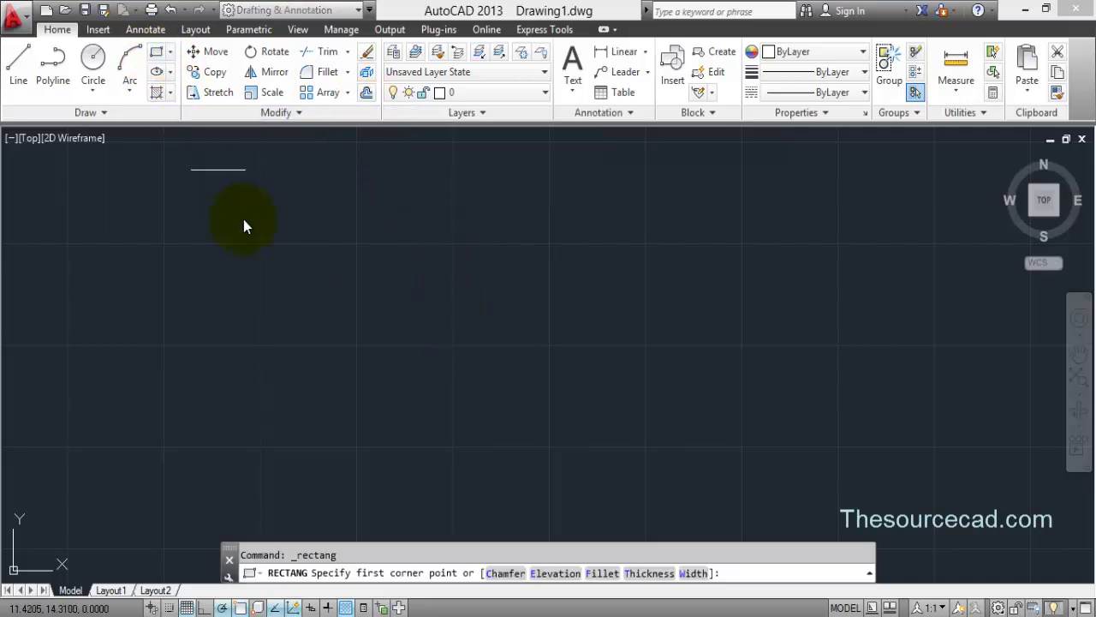
{"action": "left_click", "coordinate": [410, 417]}
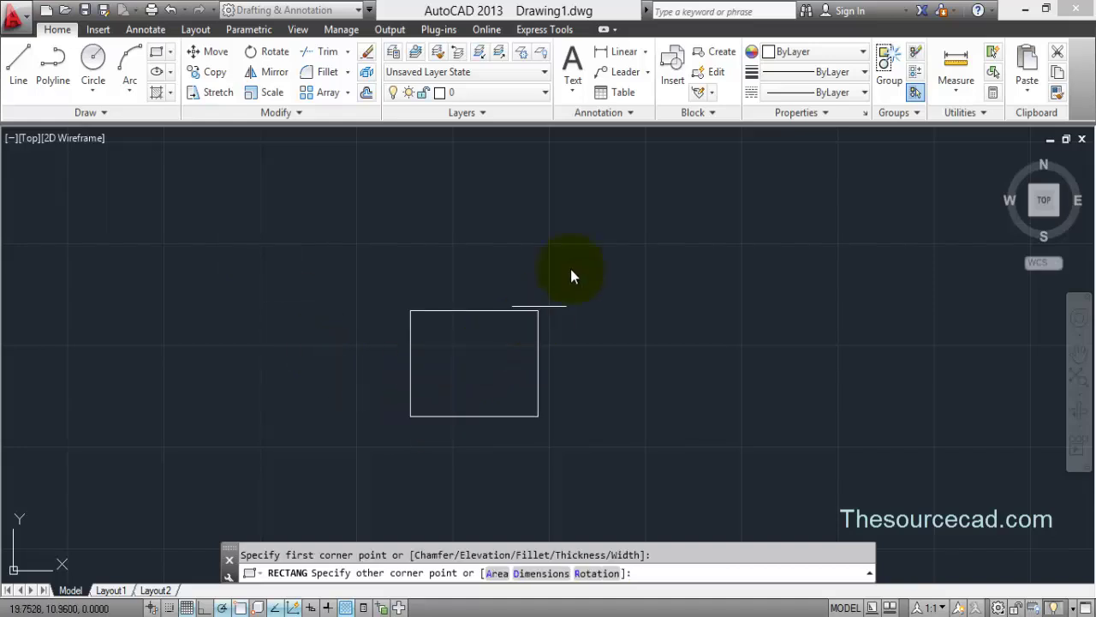
{"action": "left_click", "coordinate": [621, 215]}
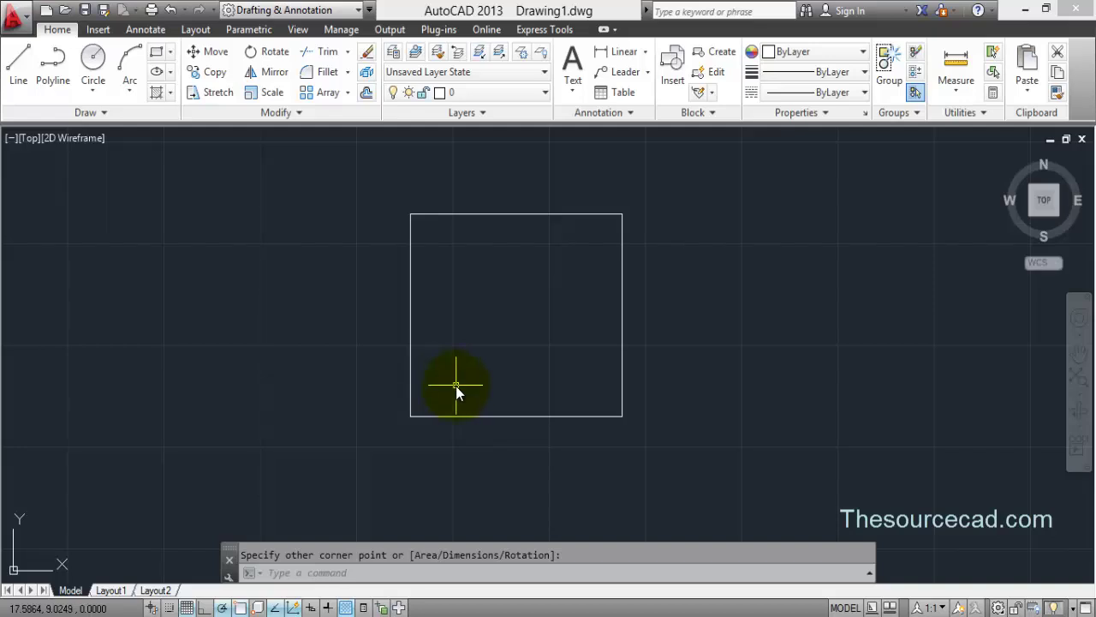
Step: Offset the rectangle by a distance of 1, once to the outside and once to the inside
{"action": "left_click", "coordinate": [367, 94]}
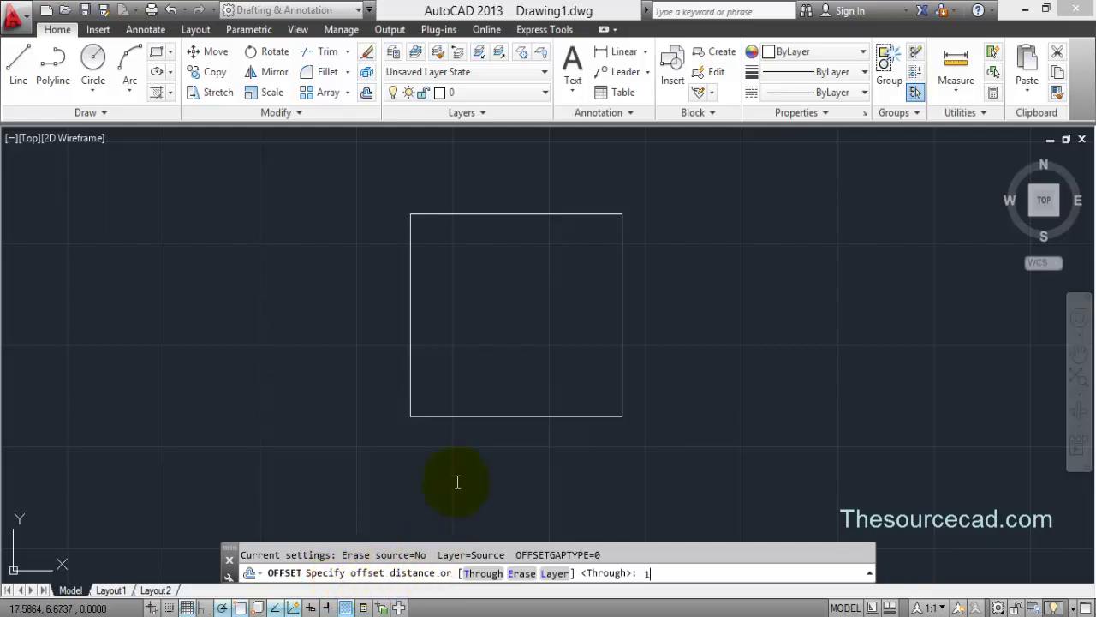
{"action": "key", "text": "Return"}
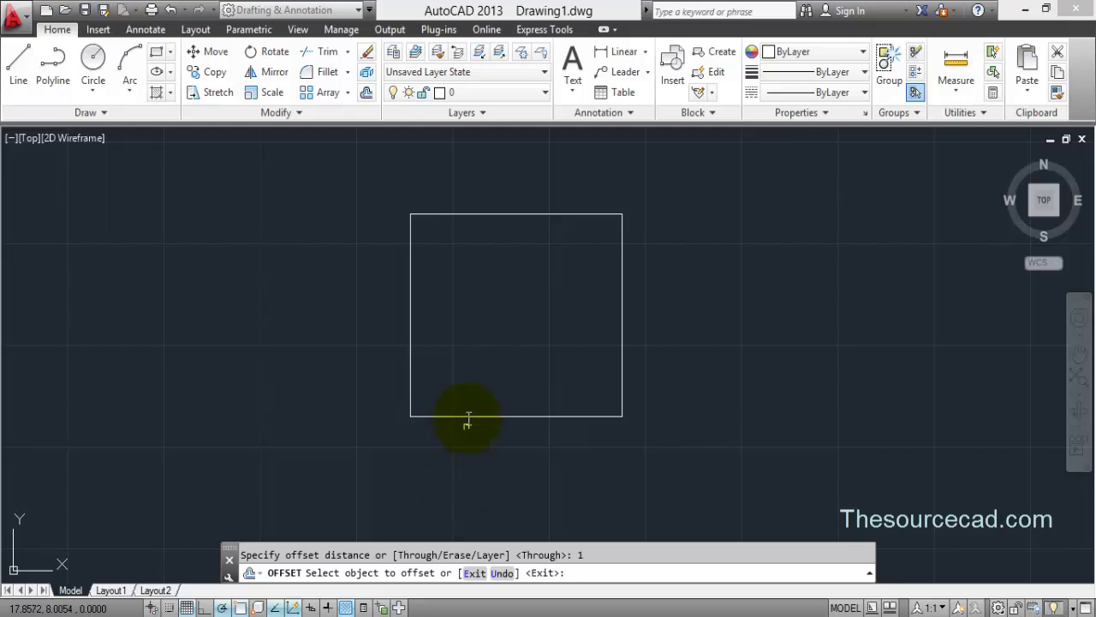
{"action": "left_click", "coordinate": [521, 215]}
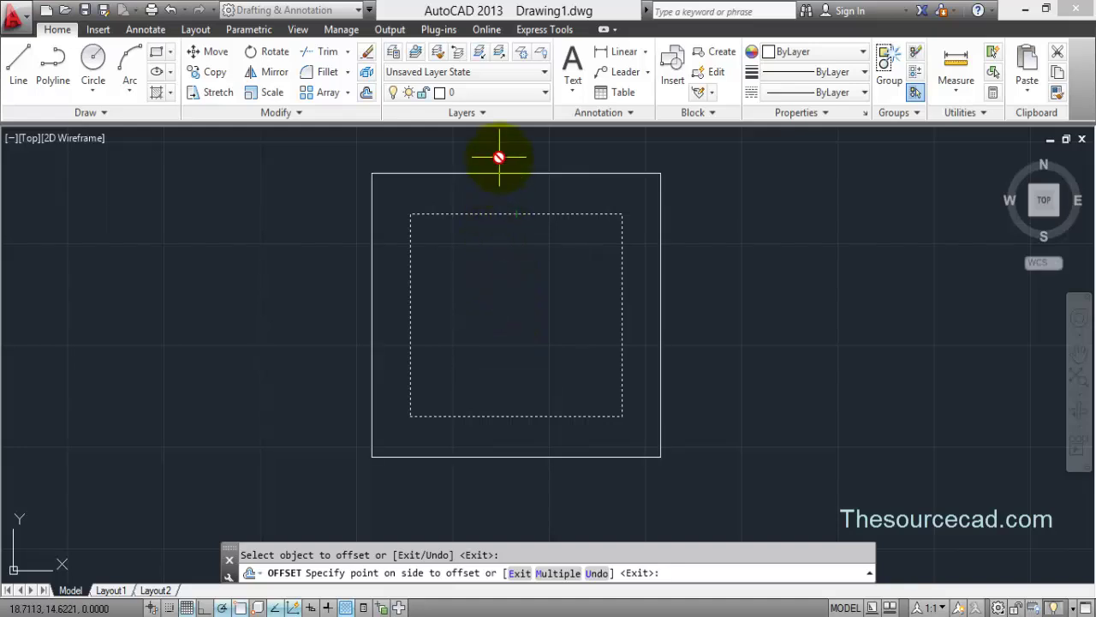
{"action": "left_click", "coordinate": [499, 157]}
{"action": "left_click", "coordinate": [494, 213]}
{"action": "left_click", "coordinate": [508, 304]}
Step: Add two more offsets of 1 outside the outermost rectangle and one inside the innermost rectangle, then finish the Offset command
{"action": "scroll", "coordinate": [508, 304], "scroll_direction": "down", "scroll_amount": 5}
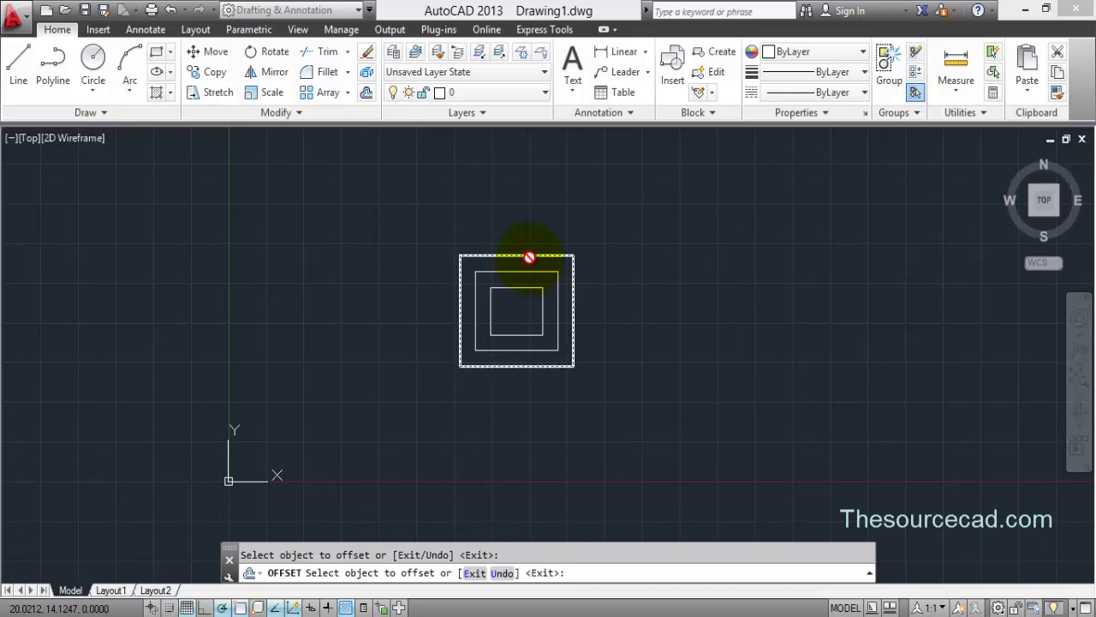
{"action": "left_click", "coordinate": [527, 254]}
{"action": "left_click", "coordinate": [542, 236]}
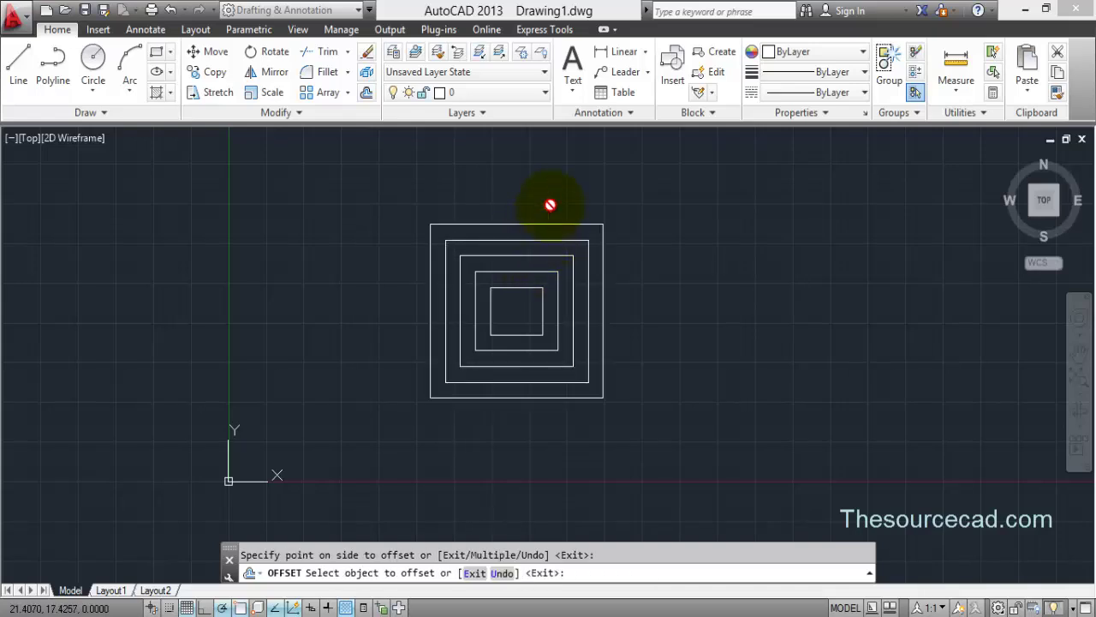
{"action": "left_click", "coordinate": [520, 290]}
{"action": "left_click", "coordinate": [523, 305]}
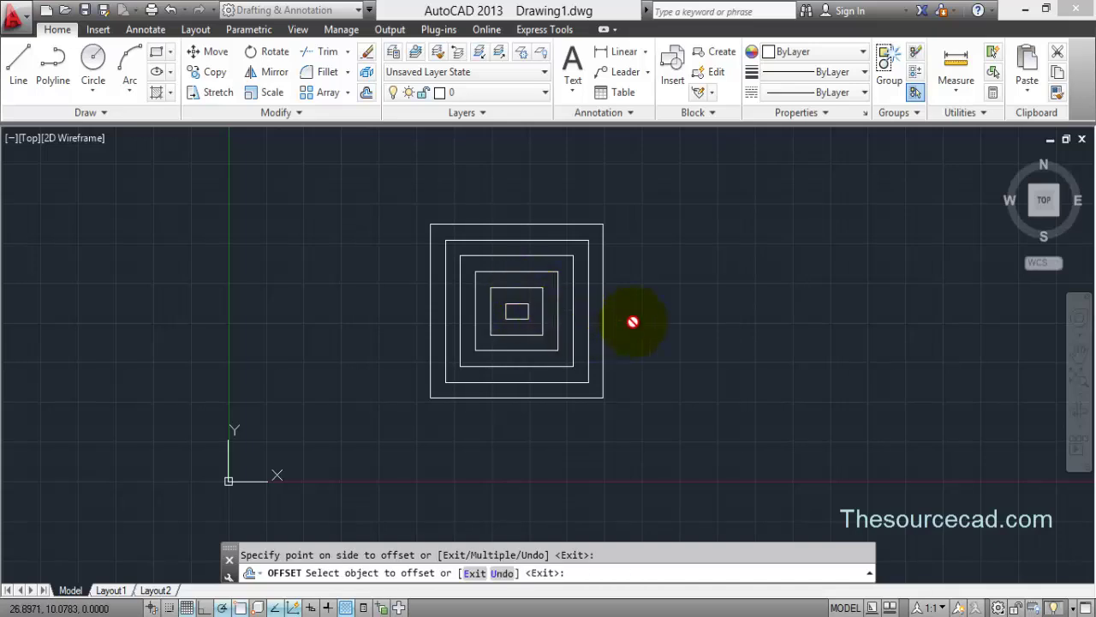
{"action": "key", "text": "Return"}
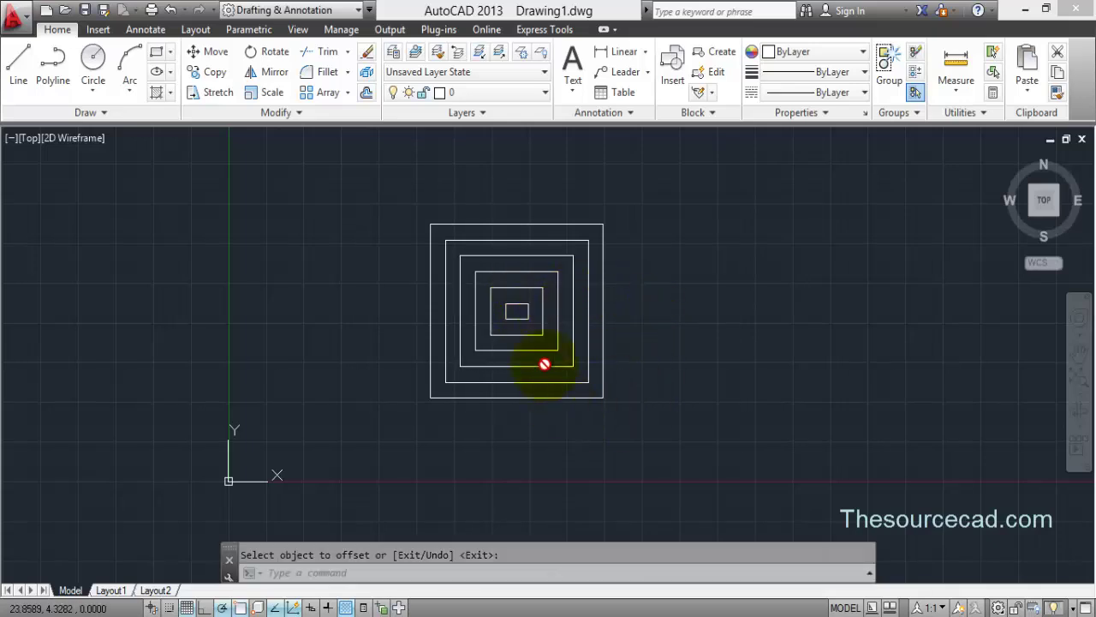
Step: Draw a polyline beside the nested rectangles with a rising straight segment, an arc, and two straight segments forming a V
{"action": "middle_click_drag", "start_coordinate": [650, 310], "coordinate": [352, 345]}
{"action": "scroll", "coordinate": [352, 345], "scroll_direction": "up", "scroll_amount": 2}
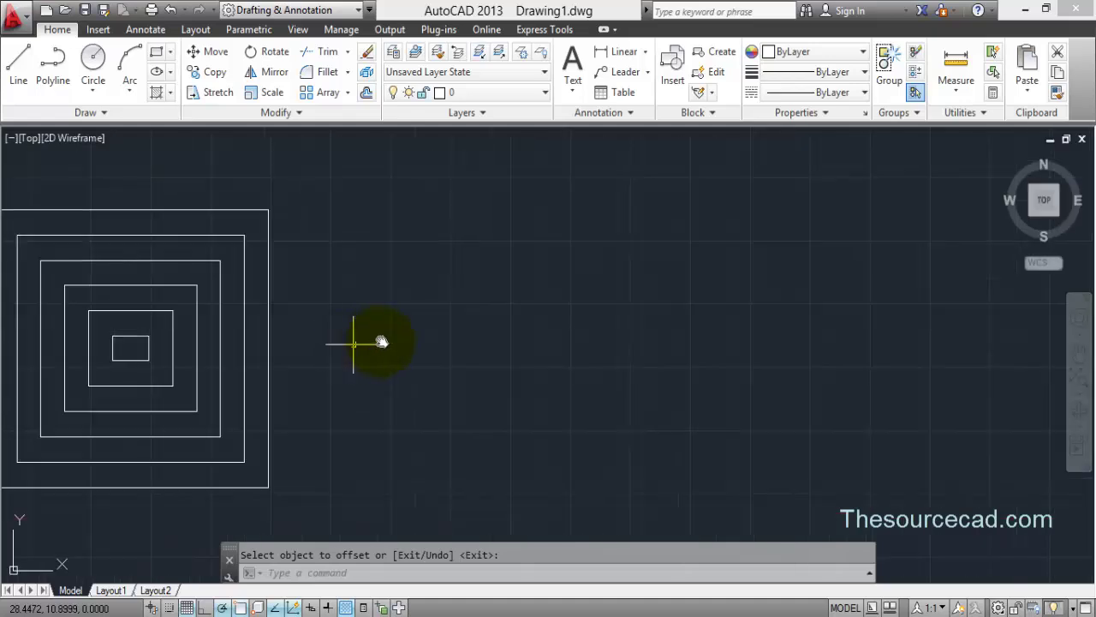
{"action": "left_click", "coordinate": [157, 53]}
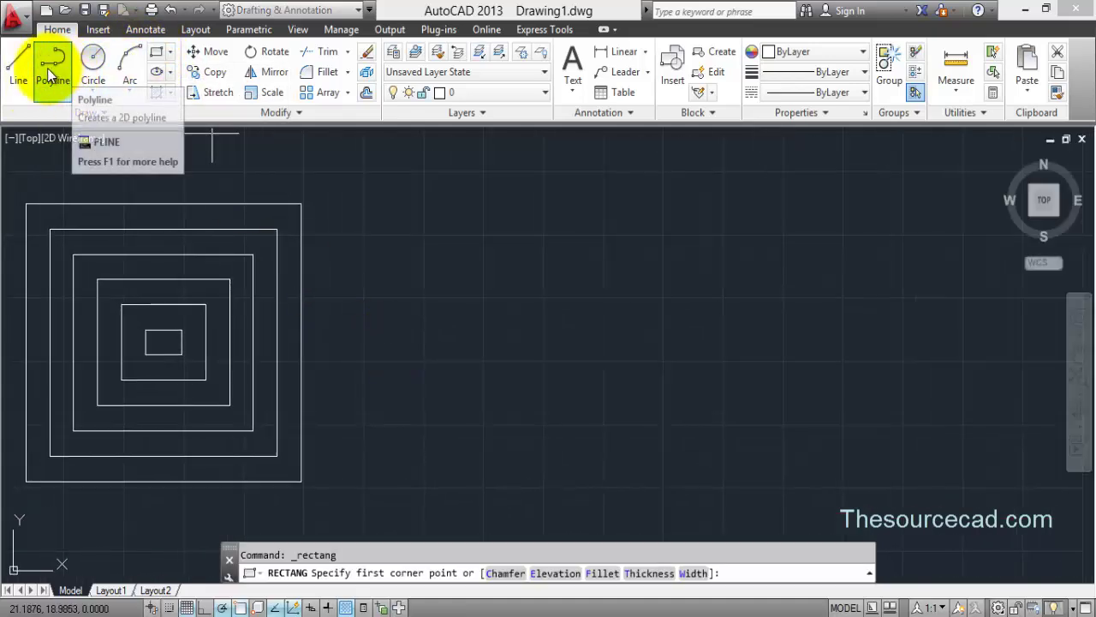
{"action": "left_click", "coordinate": [51, 69]}
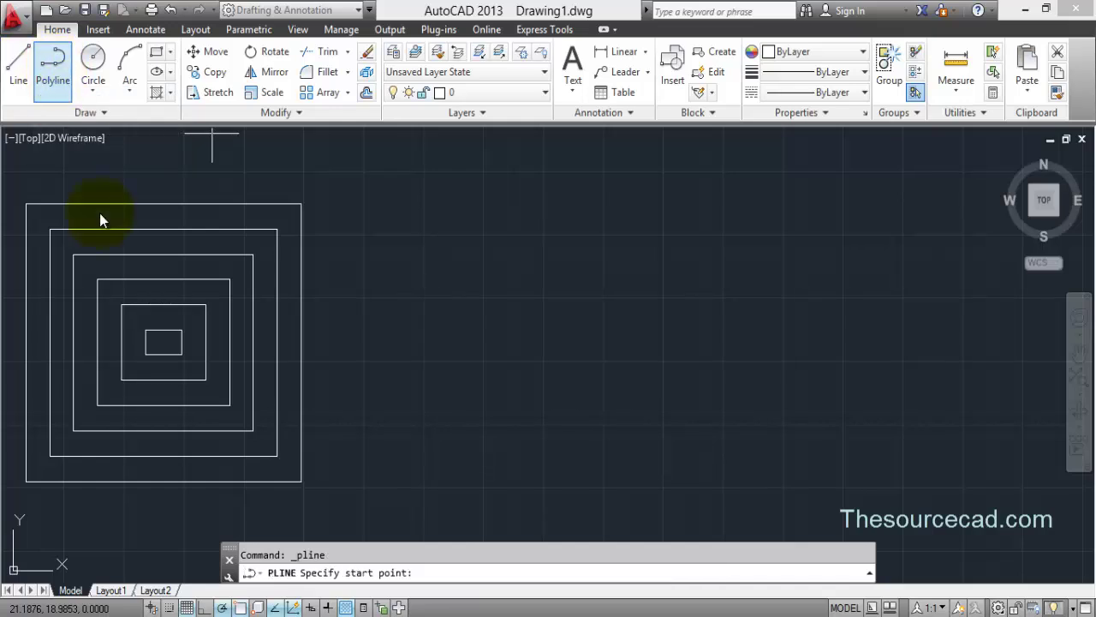
{"action": "left_click", "coordinate": [392, 416]}
{"action": "left_click", "coordinate": [471, 305]}
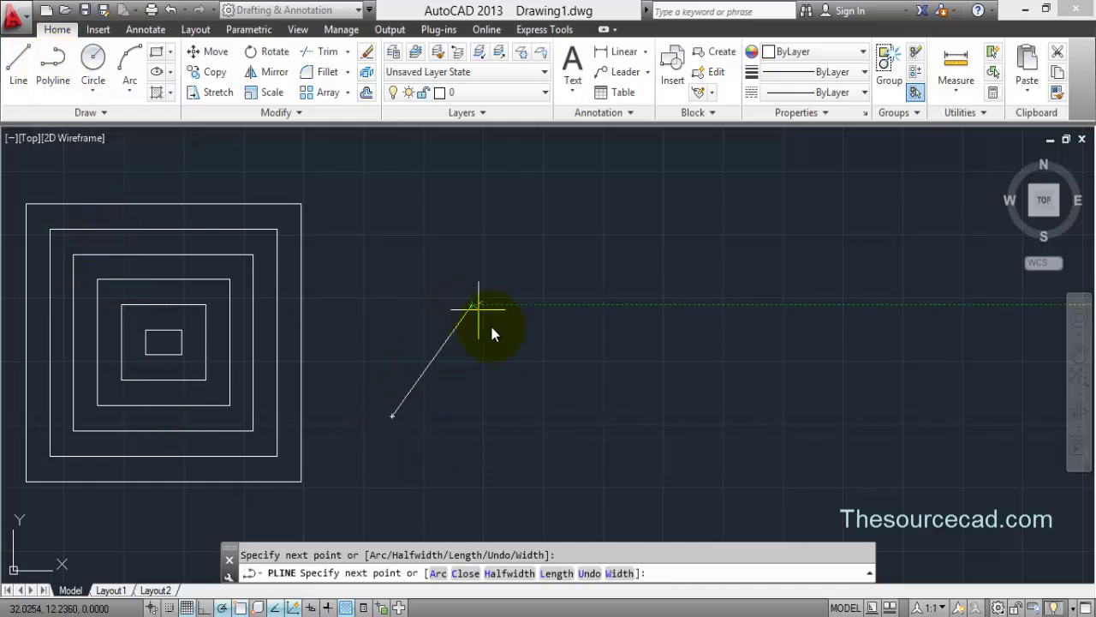
{"action": "left_click", "coordinate": [445, 575]}
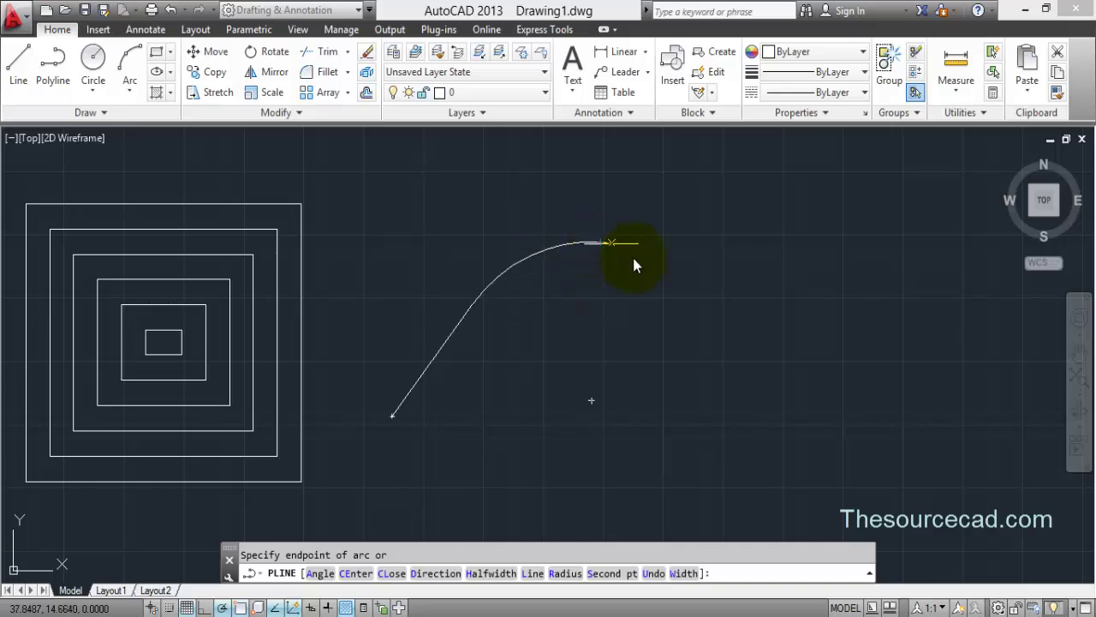
{"action": "left_click", "coordinate": [710, 329]}
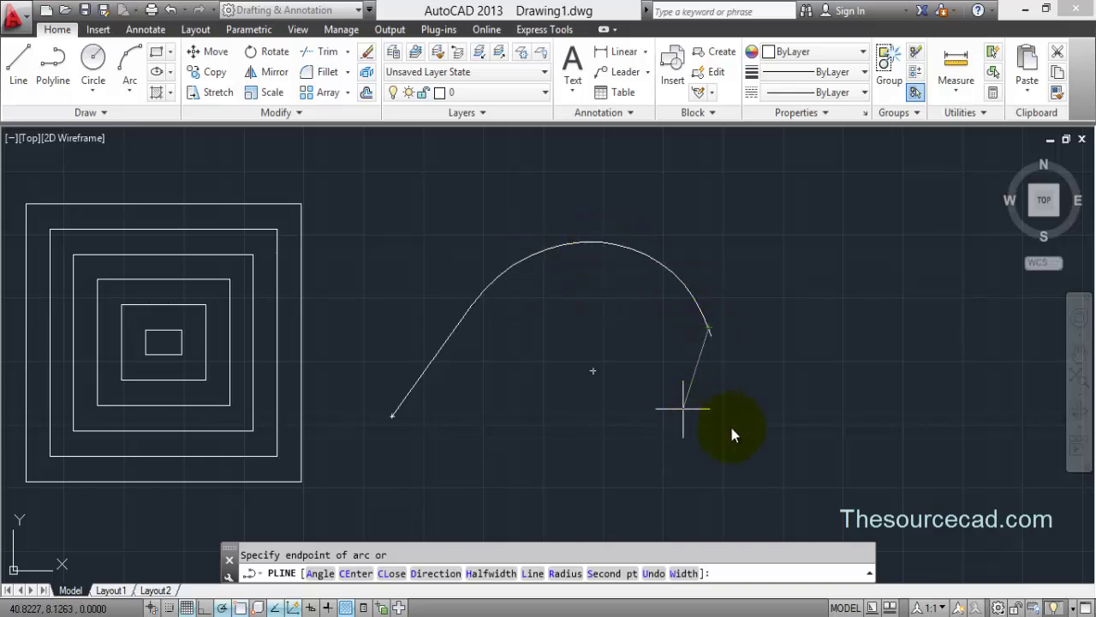
{"action": "left_click", "coordinate": [533, 573]}
{"action": "left_click", "coordinate": [787, 442]}
{"action": "left_click", "coordinate": [880, 326]}
{"action": "key", "text": "Return"}
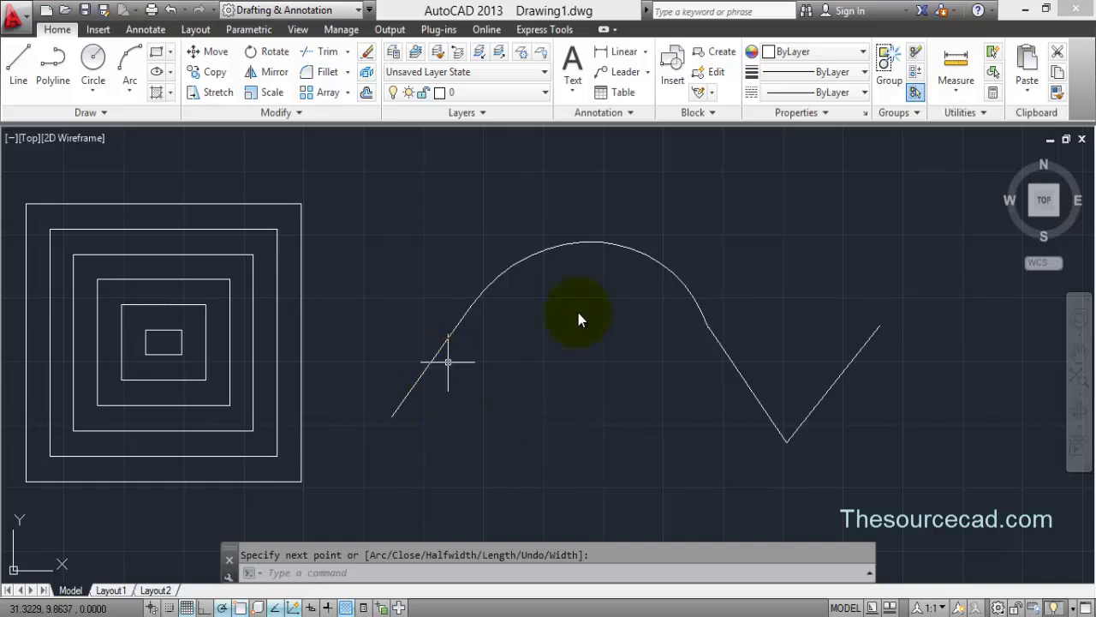
Step: Offset the polyline three times in succession toward its upper side, using a distance of 1
{"action": "mouse_move", "coordinate": [599, 366]}
{"action": "middle_mouse_down"}
{"action": "mouse_move", "coordinate": [594, 345]}
{"action": "mouse_move", "coordinate": [411, 270]}
{"action": "middle_mouse_up"}
{"action": "left_click", "coordinate": [367, 92]}
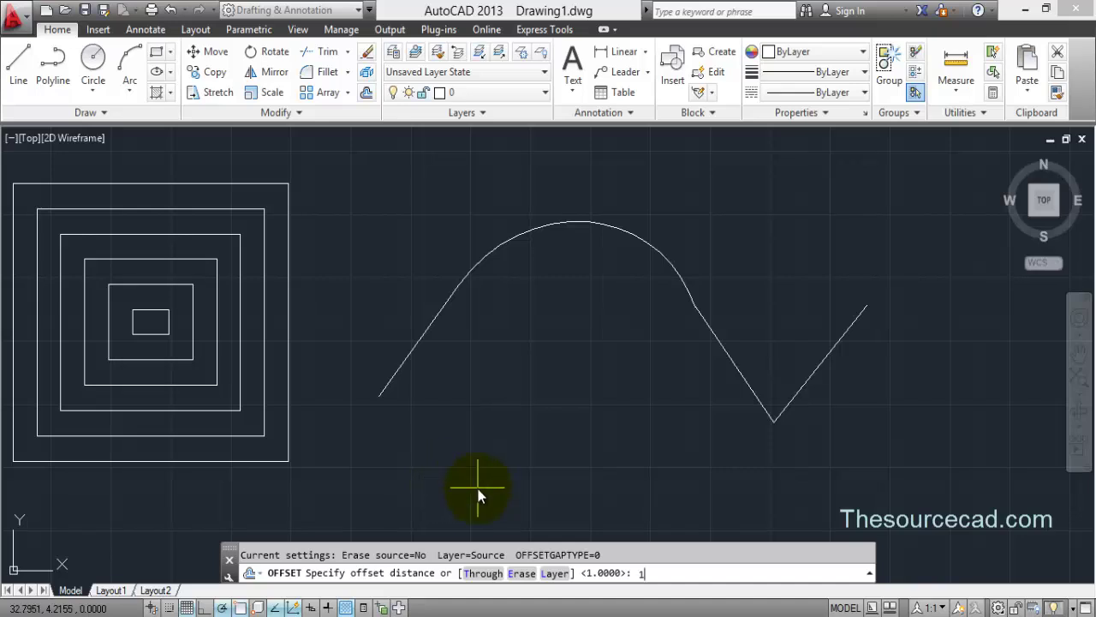
{"action": "key", "text": "Return"}
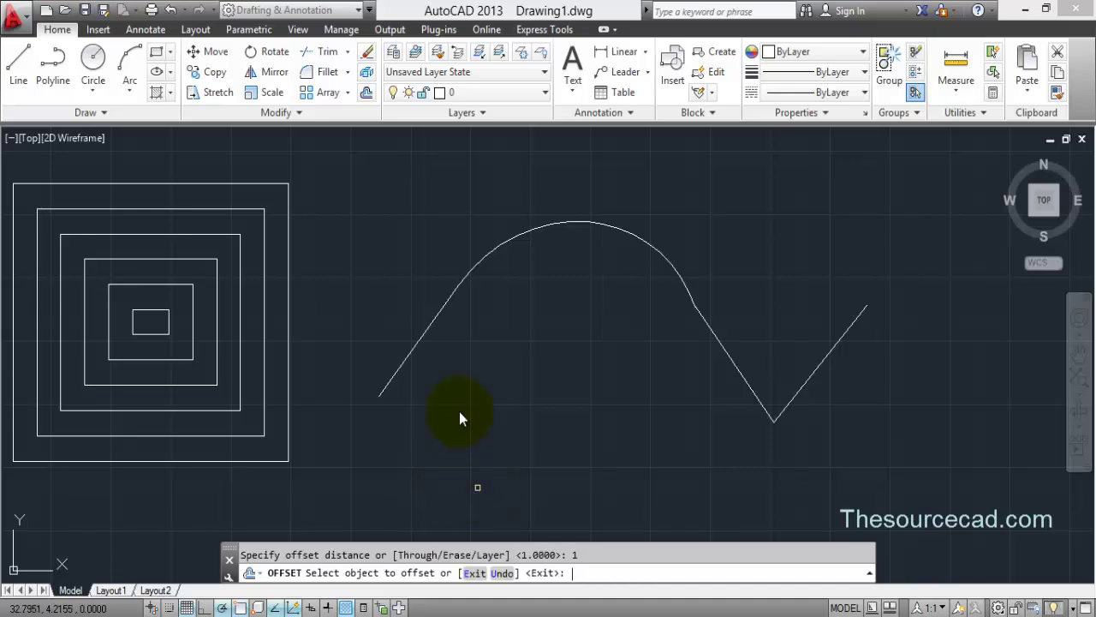
{"action": "left_click", "coordinate": [438, 312]}
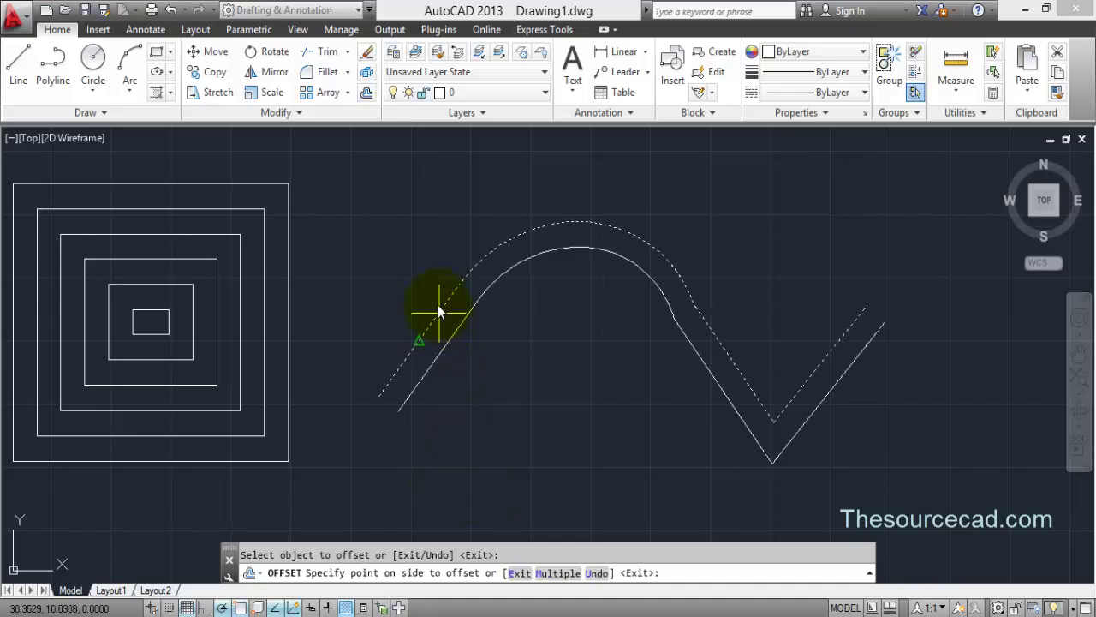
{"action": "left_click", "coordinate": [448, 221]}
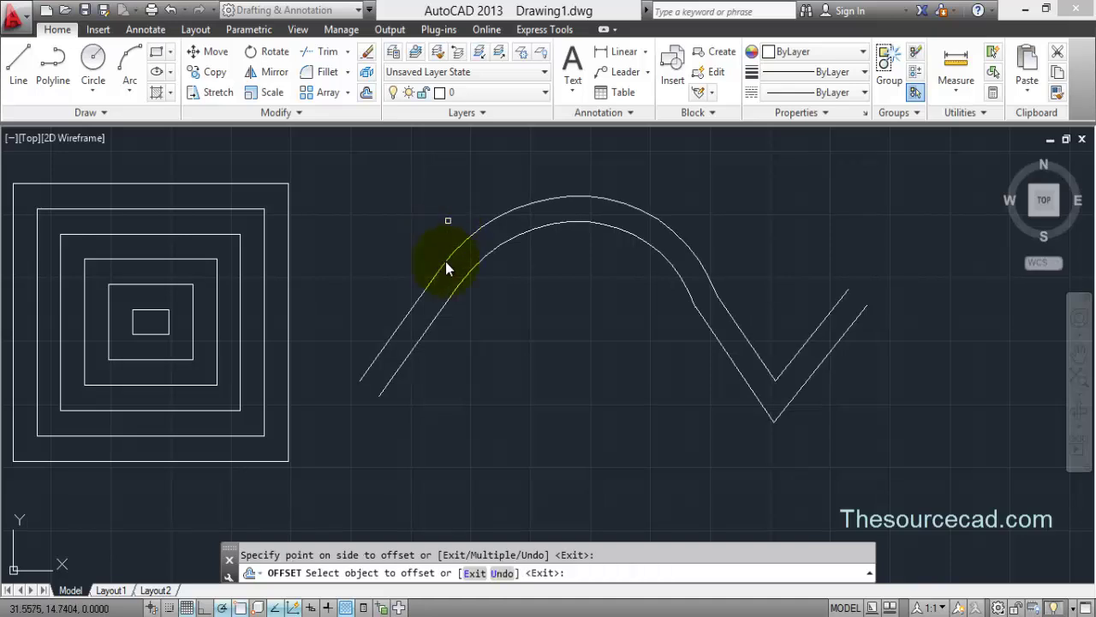
{"action": "left_click", "coordinate": [623, 205]}
{"action": "left_click", "coordinate": [641, 166]}
{"action": "left_click", "coordinate": [642, 190]}
{"action": "left_click", "coordinate": [663, 158]}
Step: Add two successive offsets of 1 below the original polyline
{"action": "scroll", "coordinate": [731, 252], "scroll_direction": "down", "scroll_amount": 2}
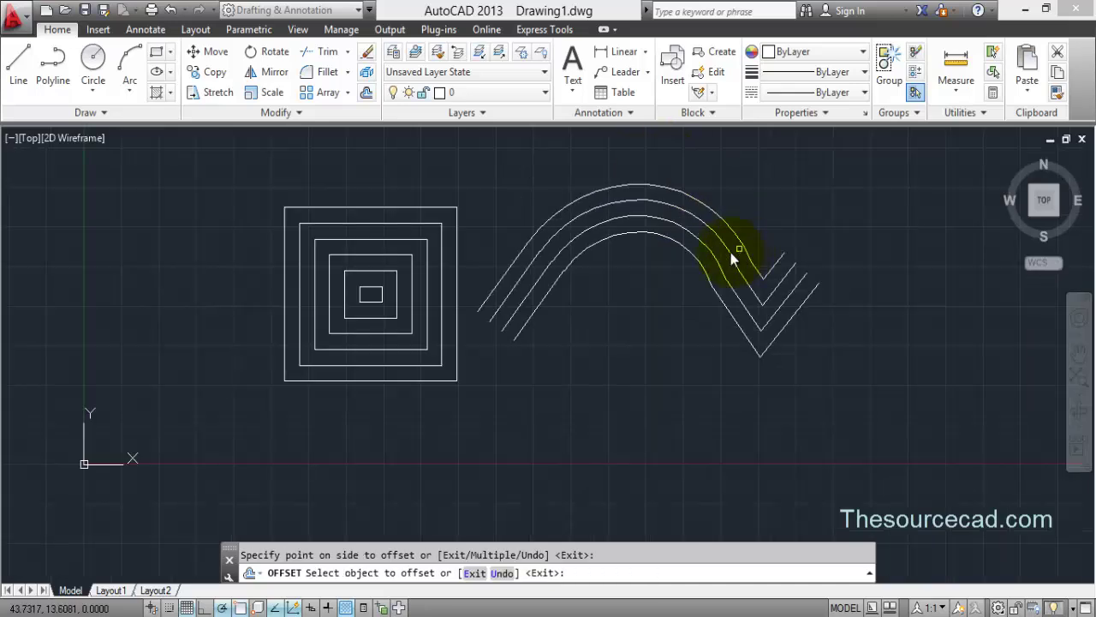
{"action": "left_click", "coordinate": [636, 231]}
{"action": "left_click", "coordinate": [631, 356]}
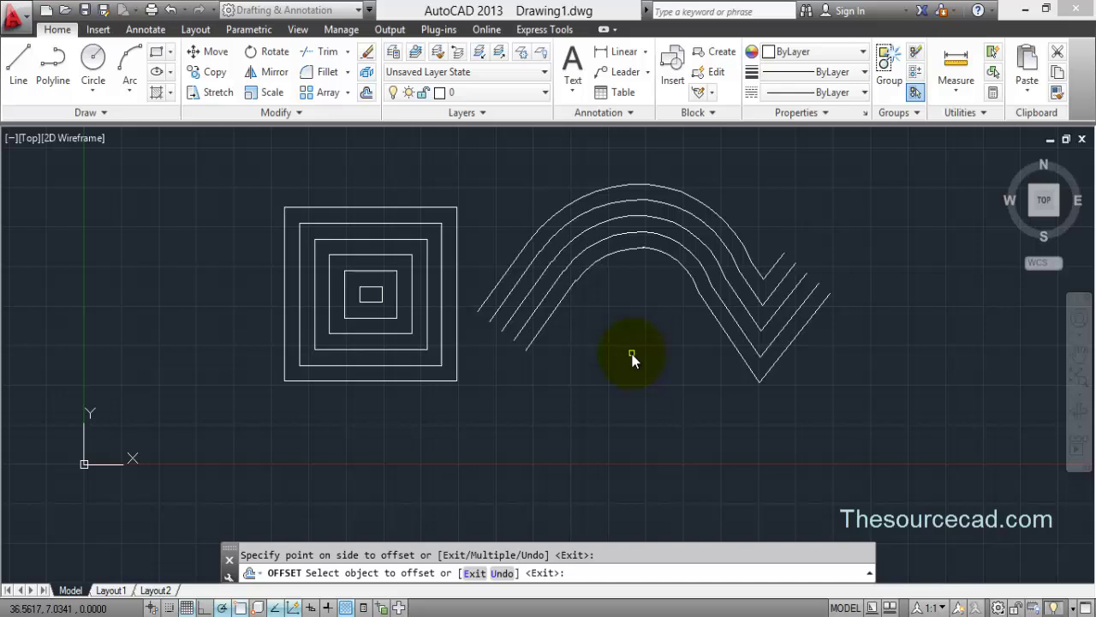
{"action": "left_click", "coordinate": [634, 250]}
{"action": "left_click", "coordinate": [656, 418]}
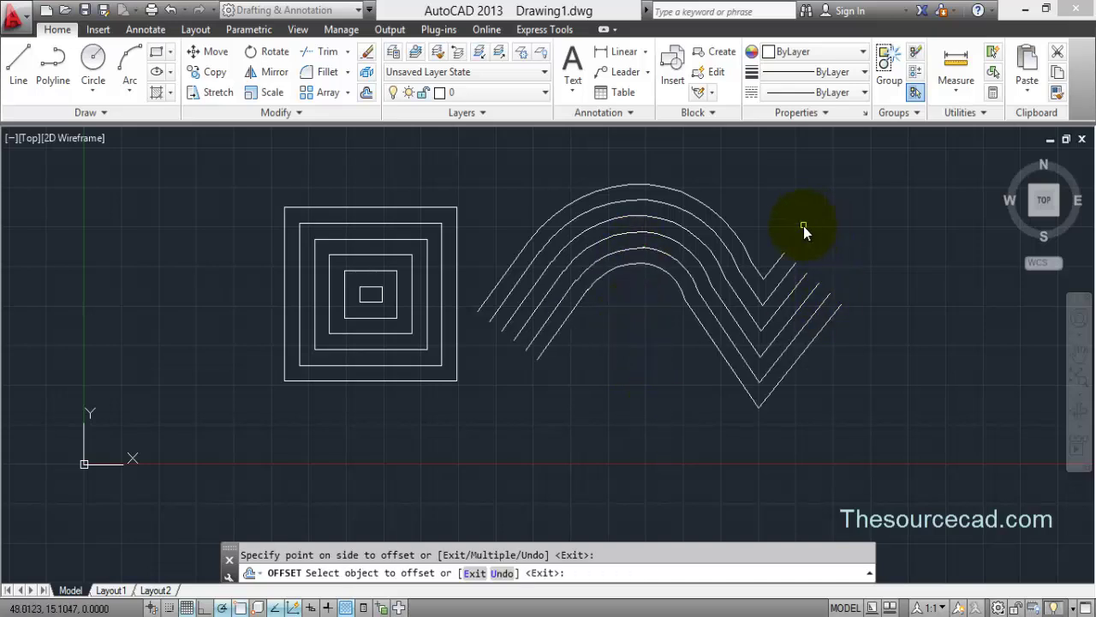
Step: Erase all nested rectangles and offset polylines from the drawing
{"action": "left_click", "coordinate": [878, 367]}
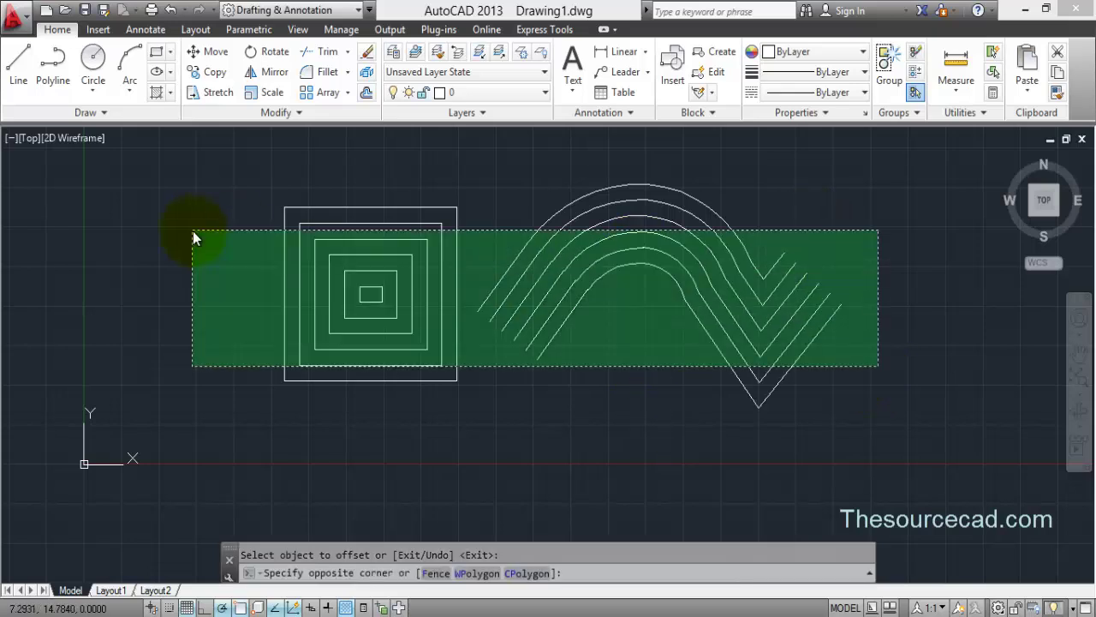
{"action": "left_click", "coordinate": [213, 227]}
{"action": "key", "text": "Delete"}
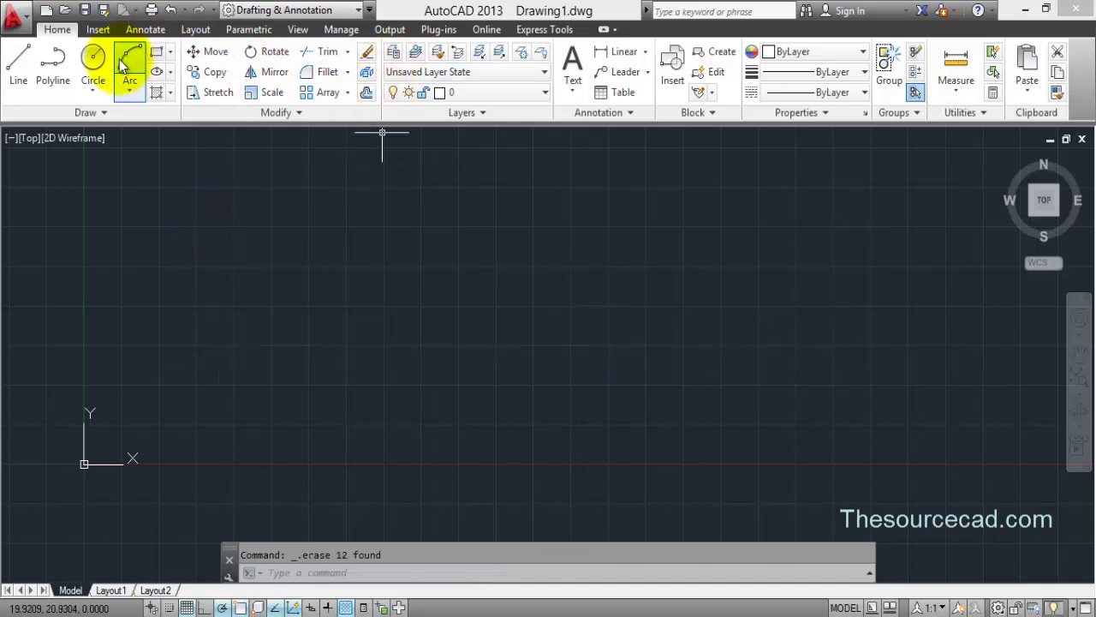
Step: Draw a wide rectangle, about twice as long as it is high, in the cleared drawing area
{"action": "left_click", "coordinate": [157, 51]}
{"action": "left_click", "coordinate": [308, 362]}
{"action": "left_click", "coordinate": [567, 233]}
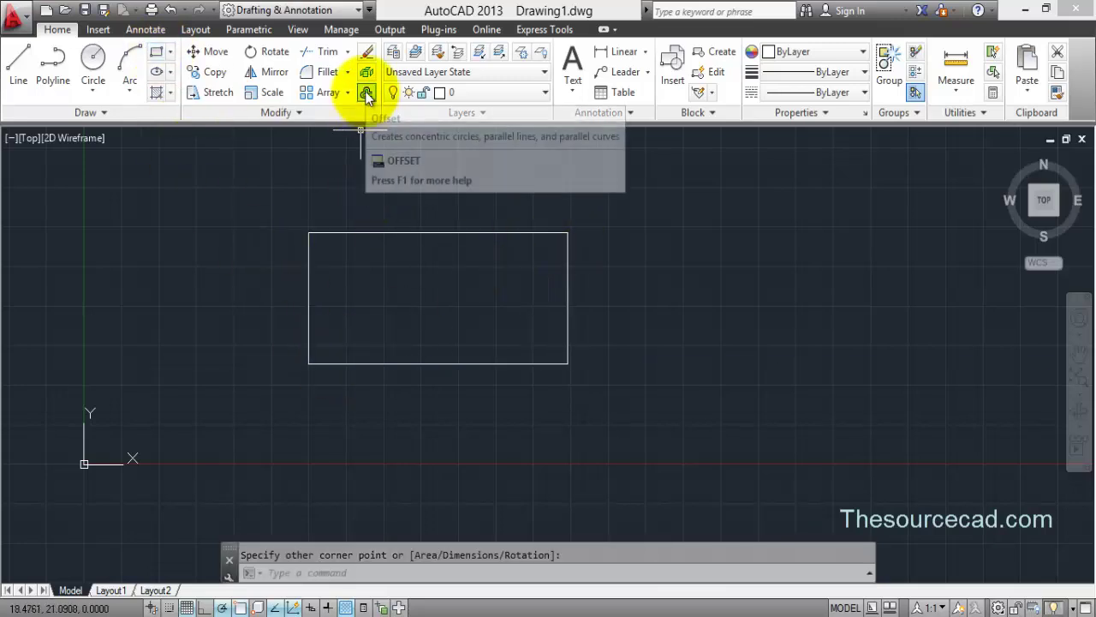
Step: Offset the rectangle outward using the Through option with a picked point outside it, then exit the Offset command
{"action": "left_click", "coordinate": [367, 94]}
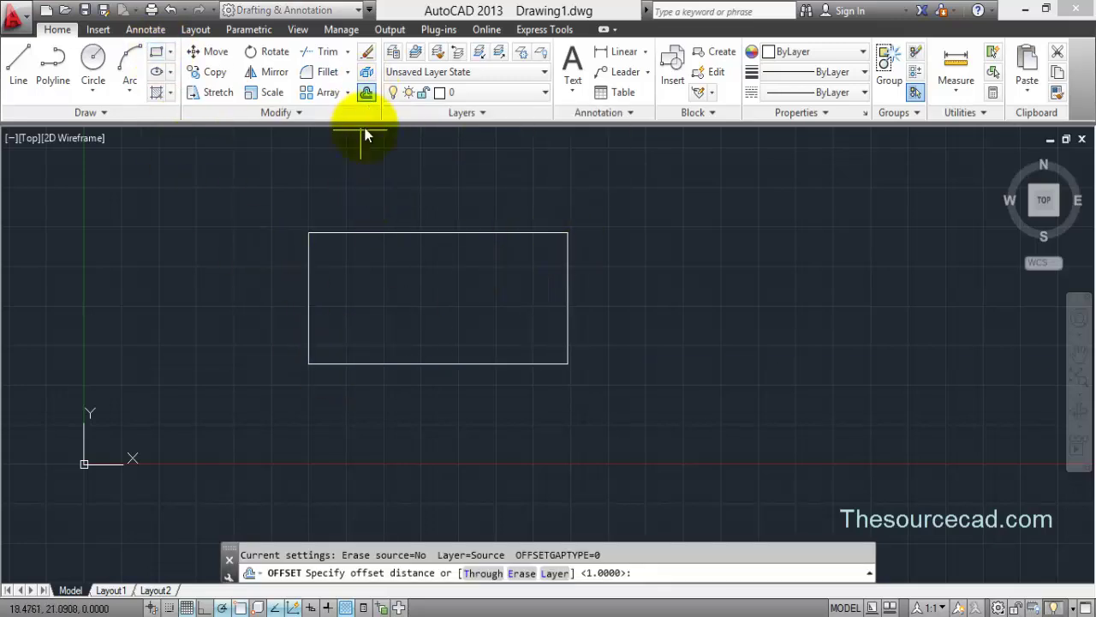
{"action": "left_click", "coordinate": [480, 582]}
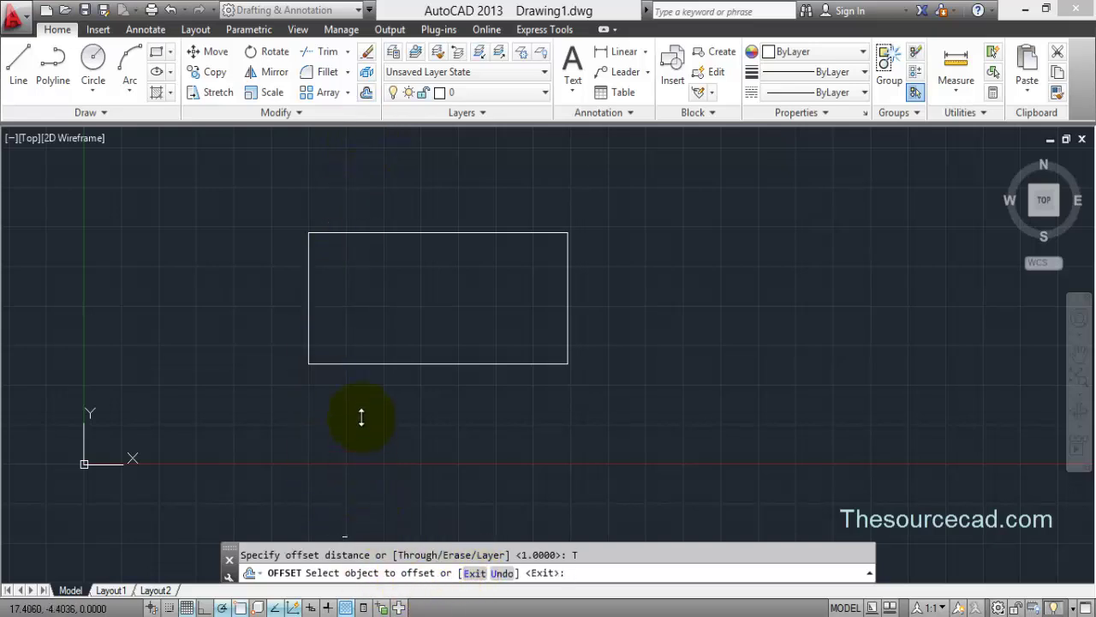
{"action": "left_click", "coordinate": [411, 364]}
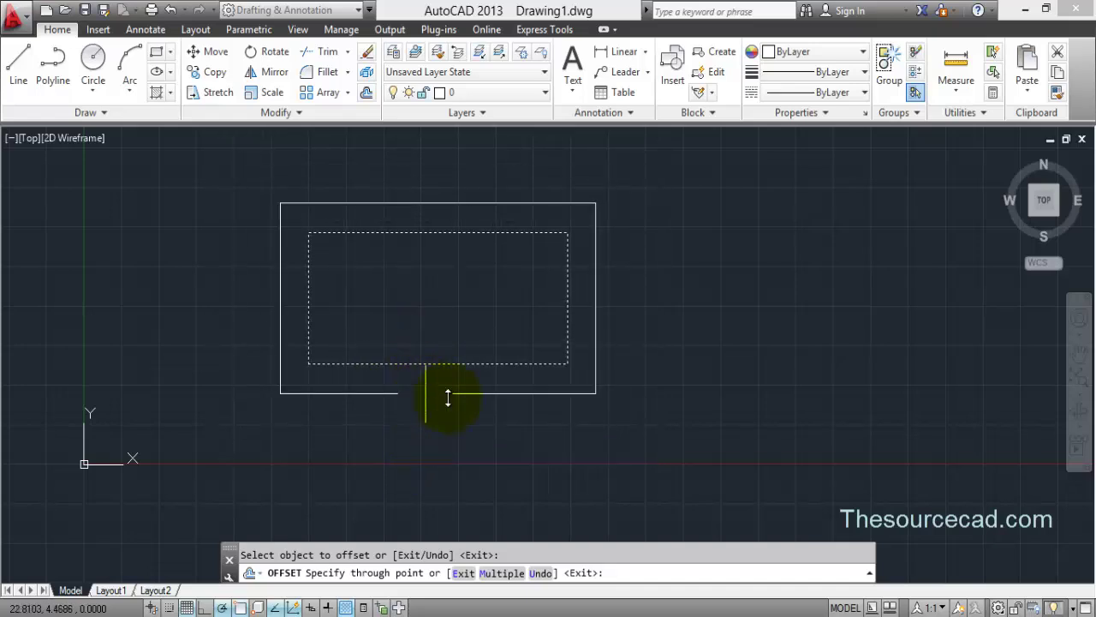
{"action": "left_click", "coordinate": [599, 311]}
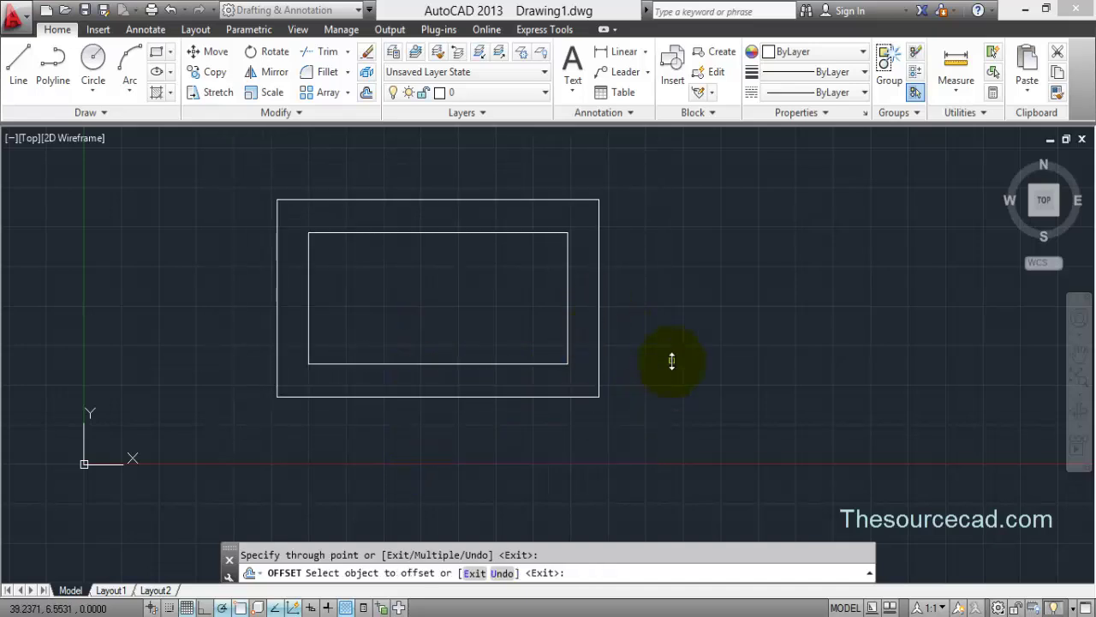
{"action": "left_click", "coordinate": [474, 573]}
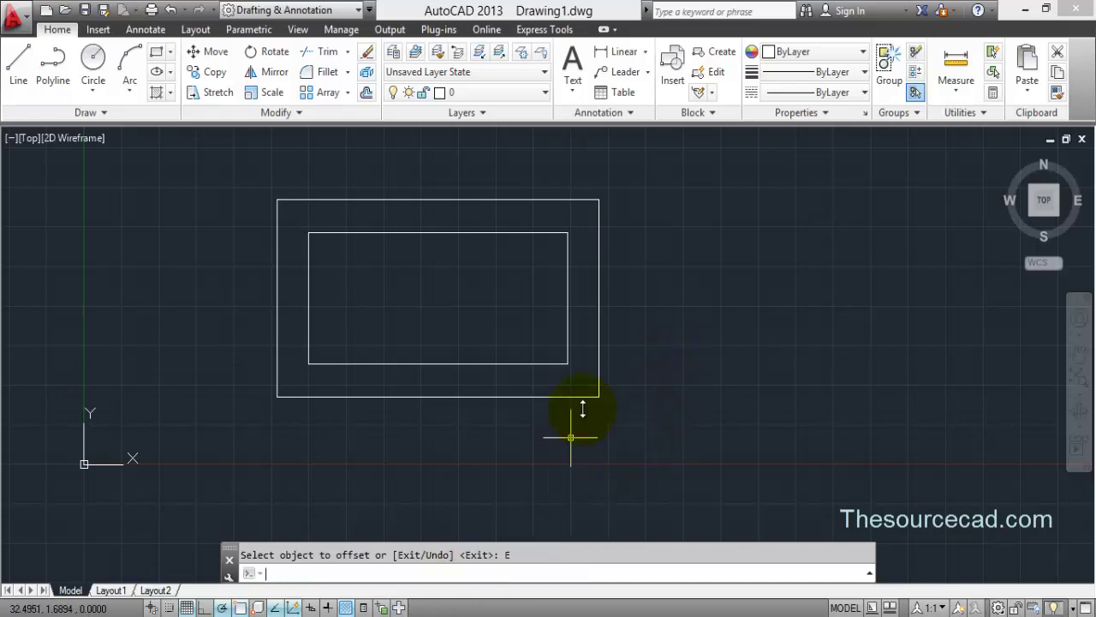
Step: Set Offset to erase the source object, then offset the outer rectangle outward through a picked point and exit the command
{"action": "right_click", "coordinate": [662, 340]}
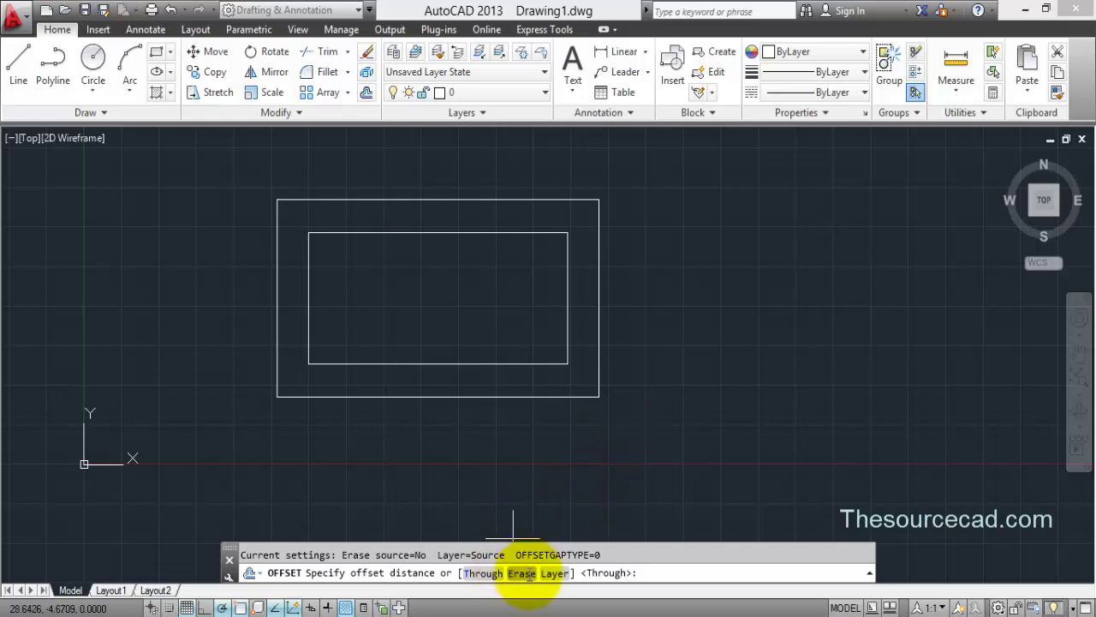
{"action": "left_click", "coordinate": [524, 573]}
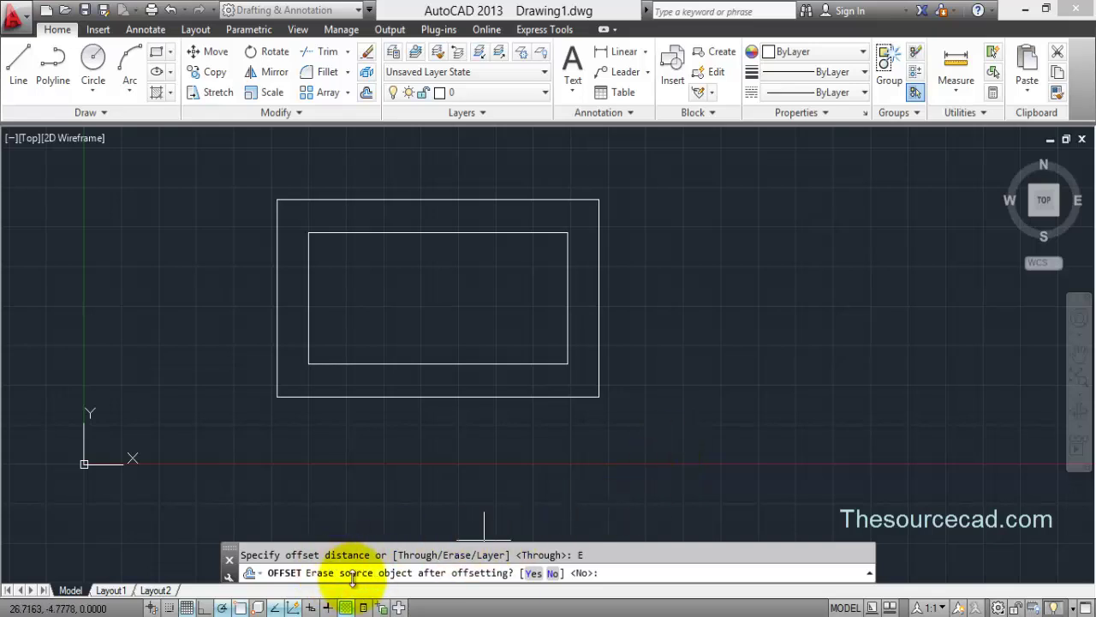
{"action": "left_click", "coordinate": [531, 574]}
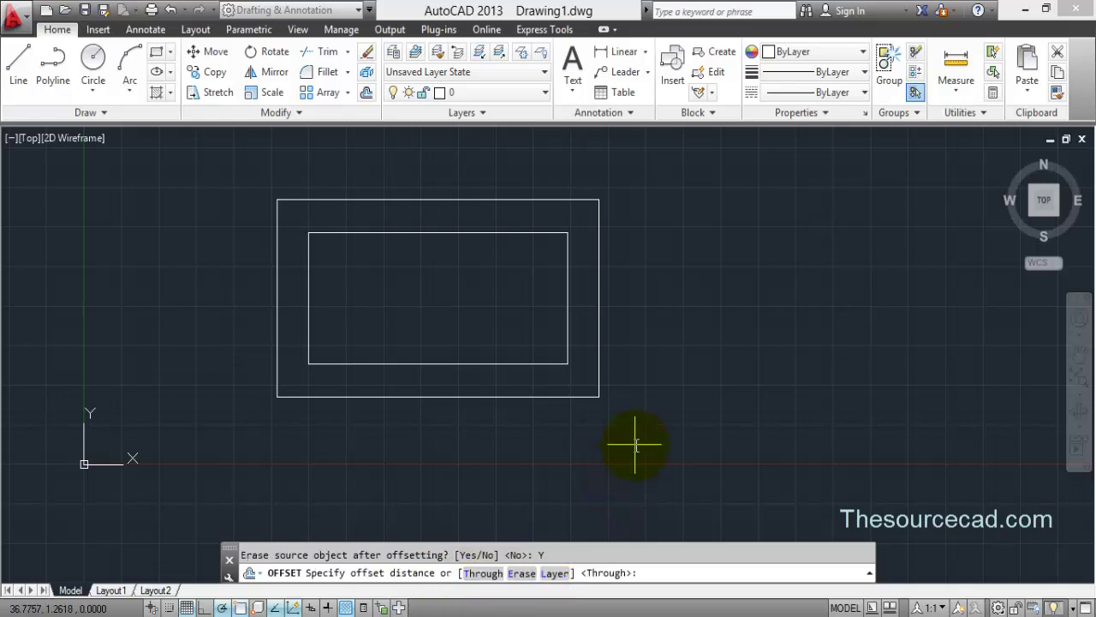
{"action": "left_click", "coordinate": [484, 576]}
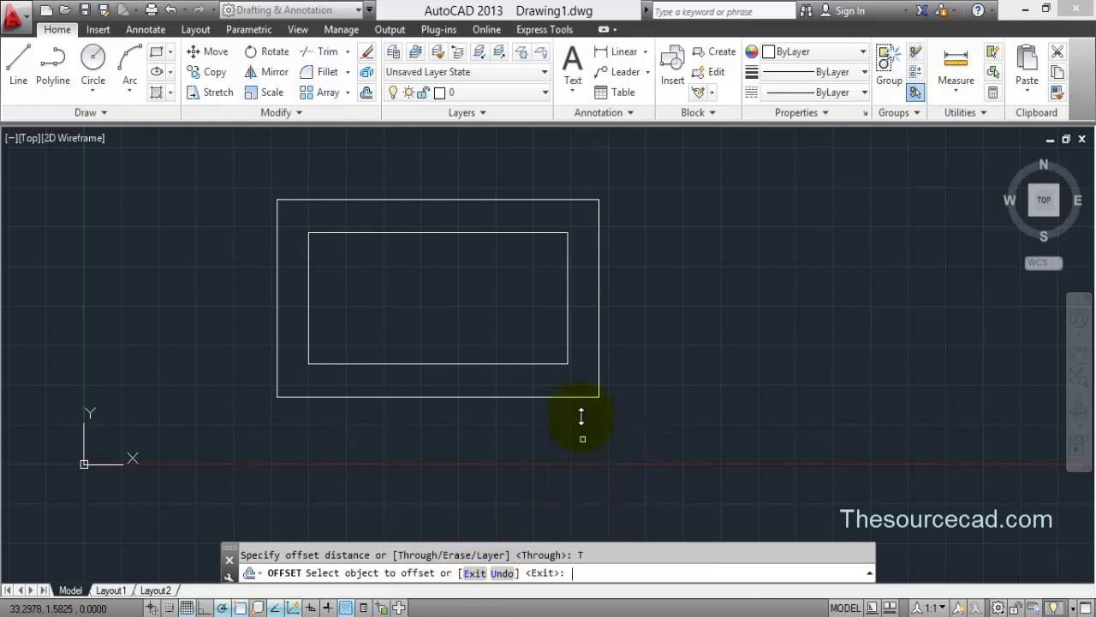
{"action": "left_click", "coordinate": [599, 310]}
{"action": "left_click", "coordinate": [632, 302]}
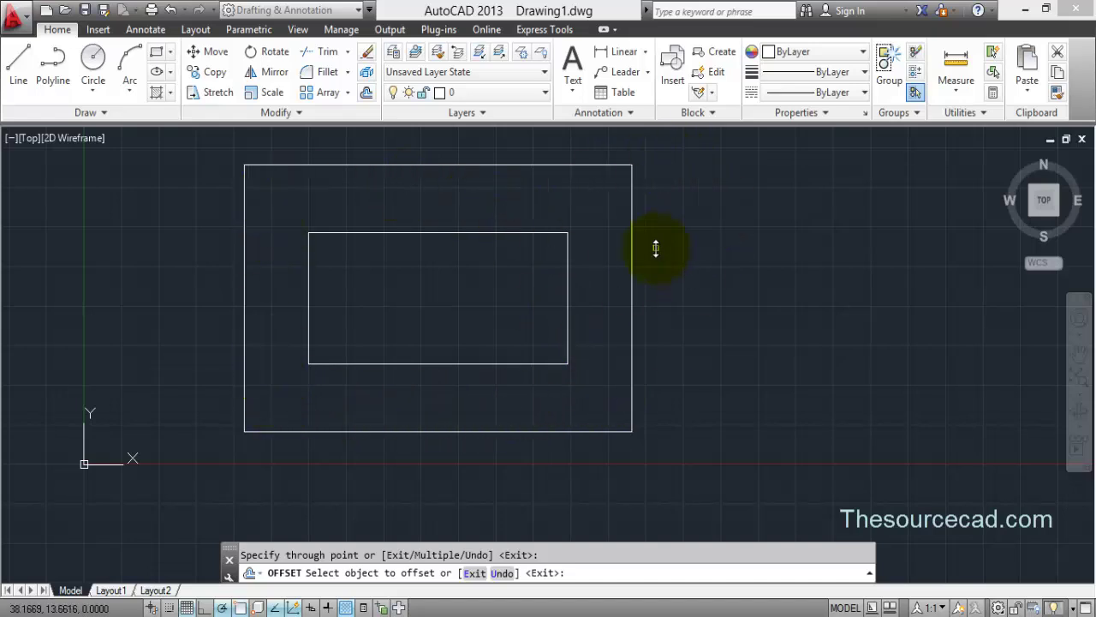
{"action": "left_click", "coordinate": [476, 573]}
Step: Make Layer1 the current layer, with no Offset command running
{"action": "left_click", "coordinate": [366, 92]}
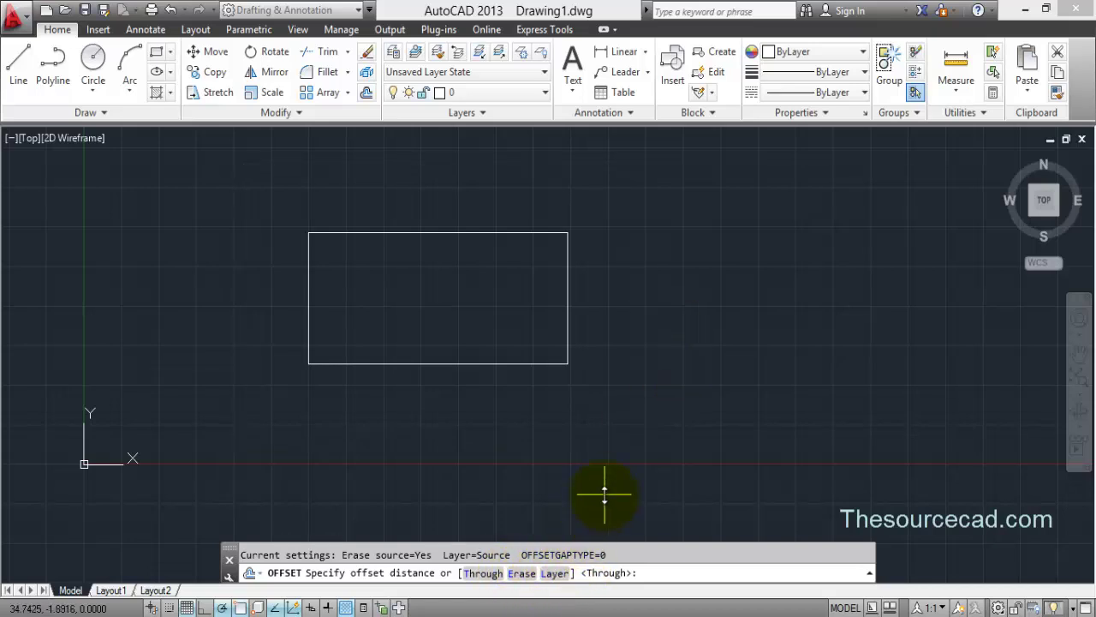
{"action": "key", "text": "Escape"}
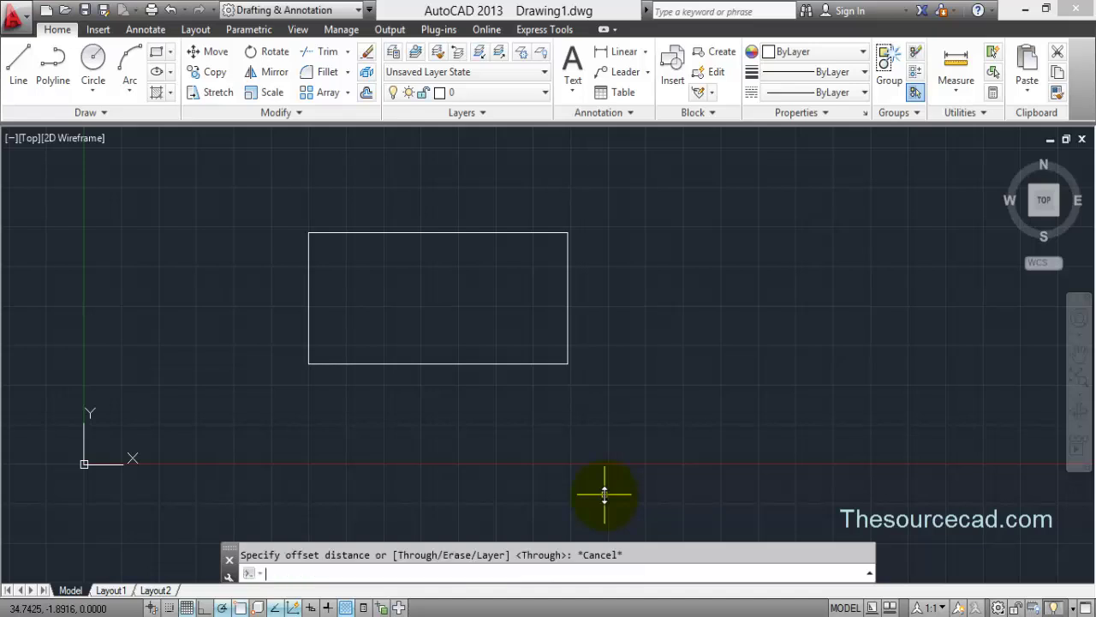
{"action": "left_click", "coordinate": [518, 94]}
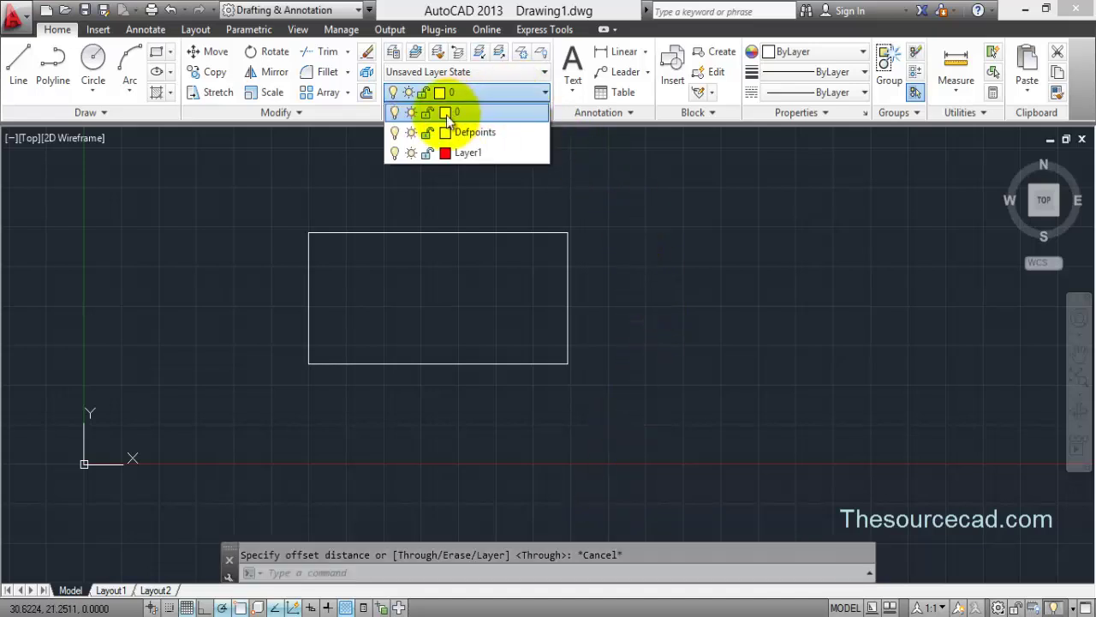
{"action": "left_click", "coordinate": [501, 158]}
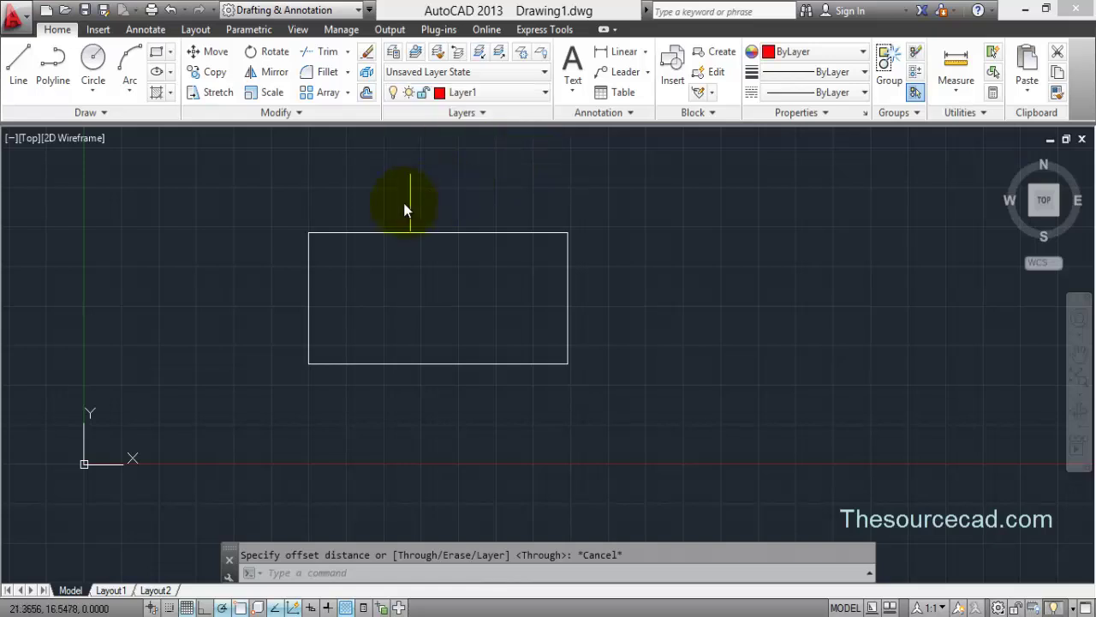
Step: Set Offset's layer option to Current, then offset the rectangle outward through a picked point and exit the command
{"action": "left_click", "coordinate": [367, 91]}
{"action": "left_click", "coordinate": [555, 573]}
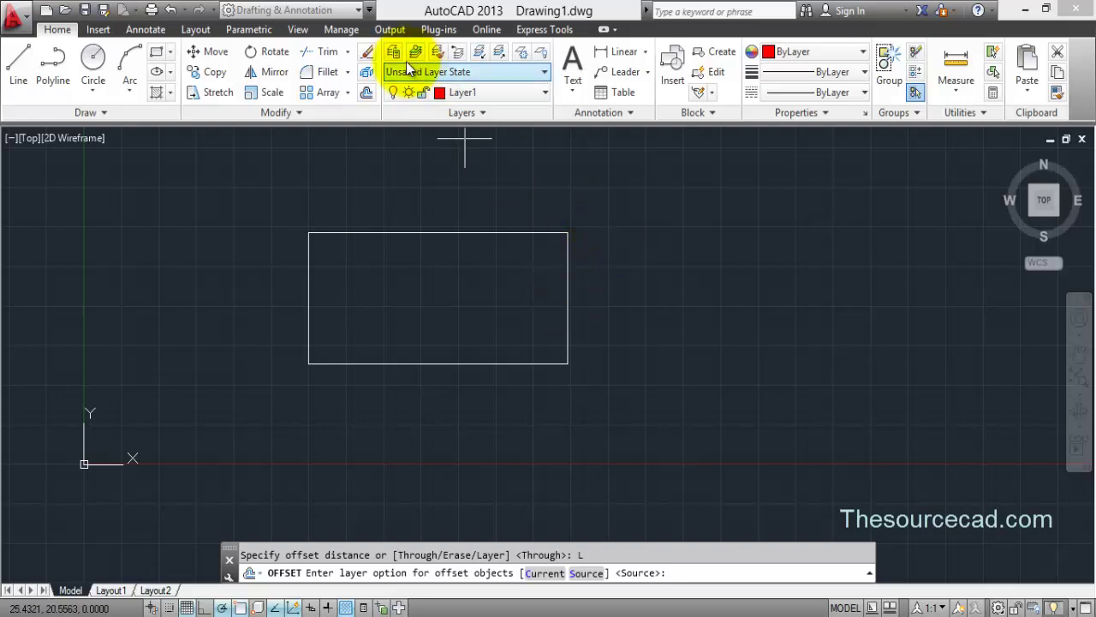
{"action": "left_click", "coordinate": [543, 575]}
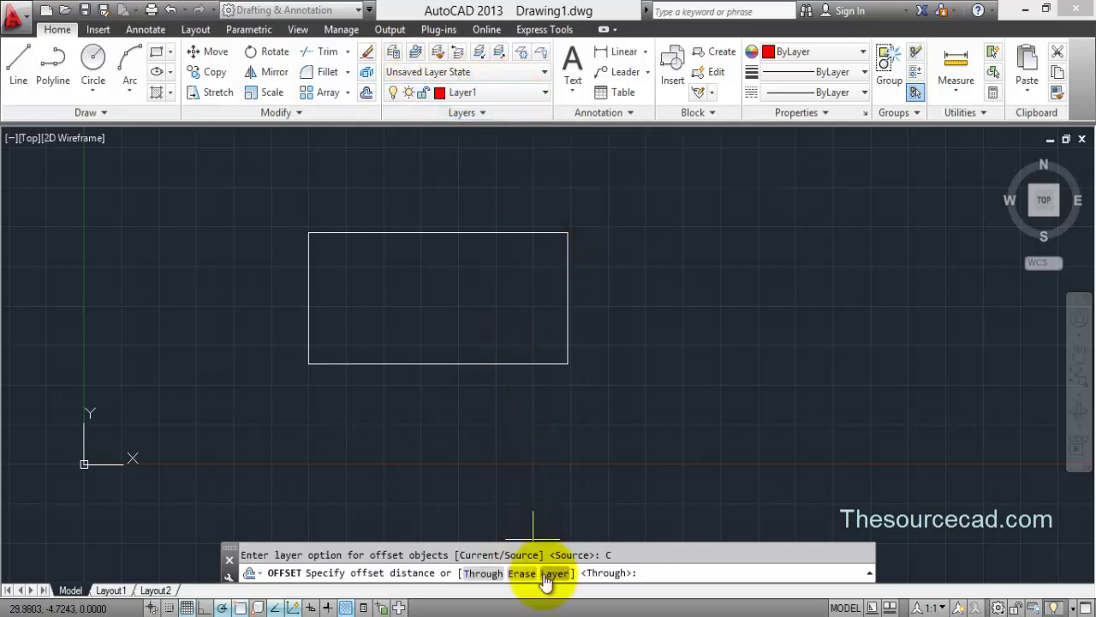
{"action": "left_click", "coordinate": [482, 573]}
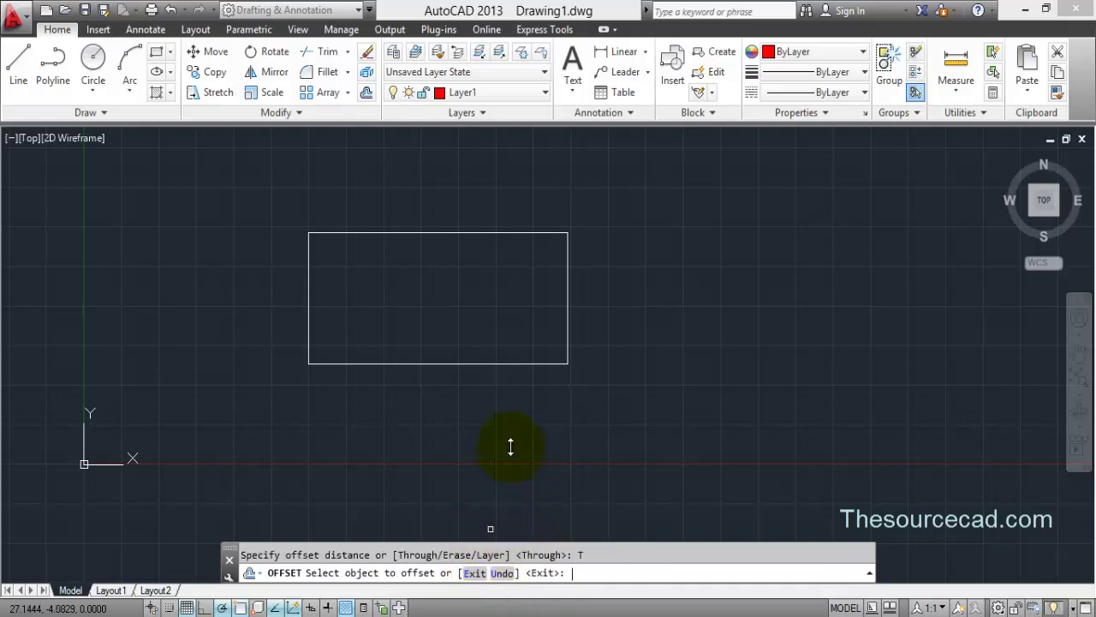
{"action": "left_click", "coordinate": [567, 303]}
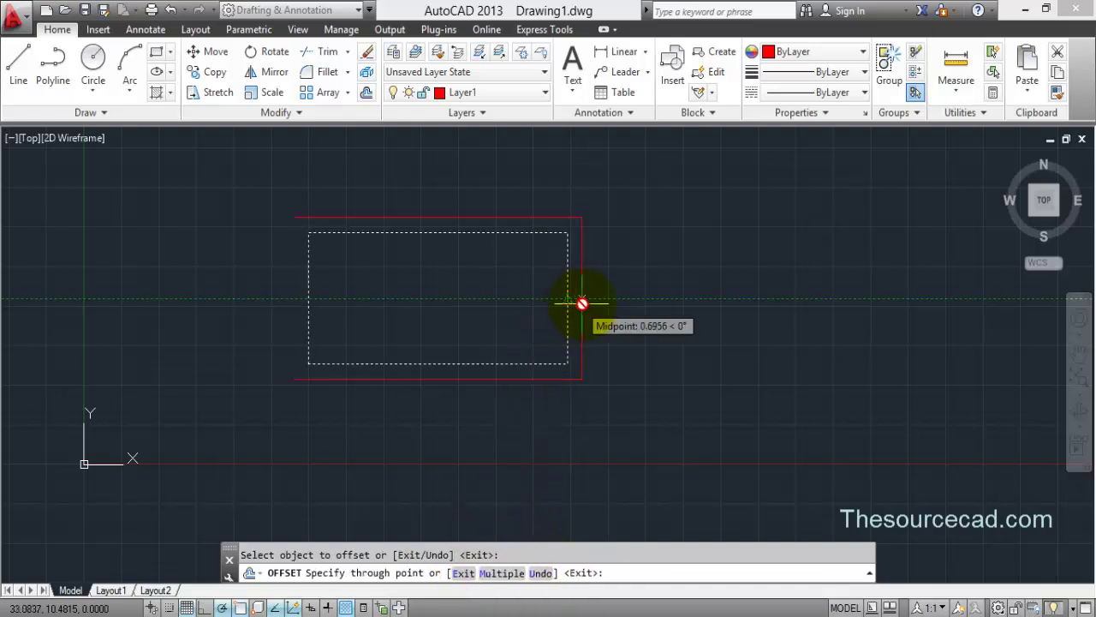
{"action": "left_click", "coordinate": [603, 304]}
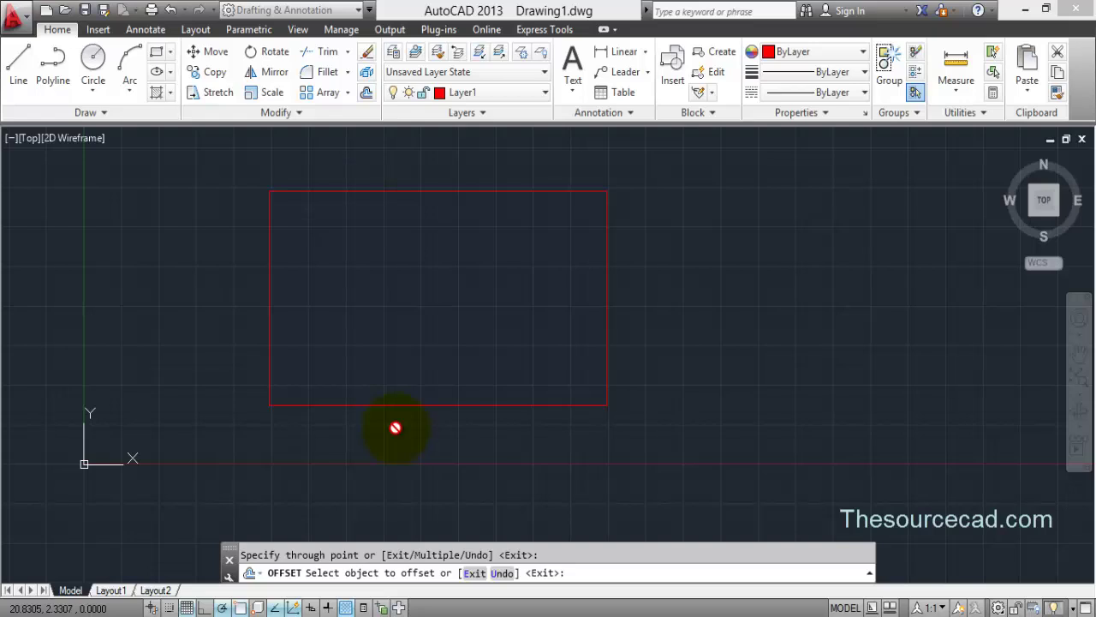
{"action": "left_click", "coordinate": [474, 574]}
Step: Restore the Offset settings by turning off source erasing and setting the layer option to Source
{"action": "left_click", "coordinate": [366, 93]}
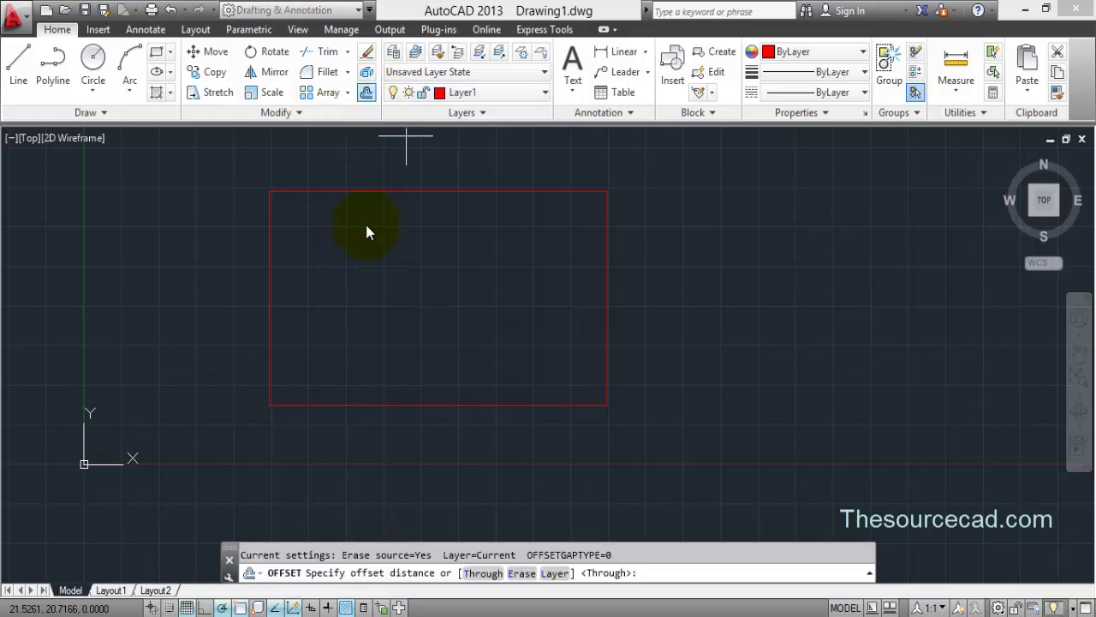
{"action": "left_click", "coordinate": [523, 573]}
{"action": "left_click", "coordinate": [552, 573]}
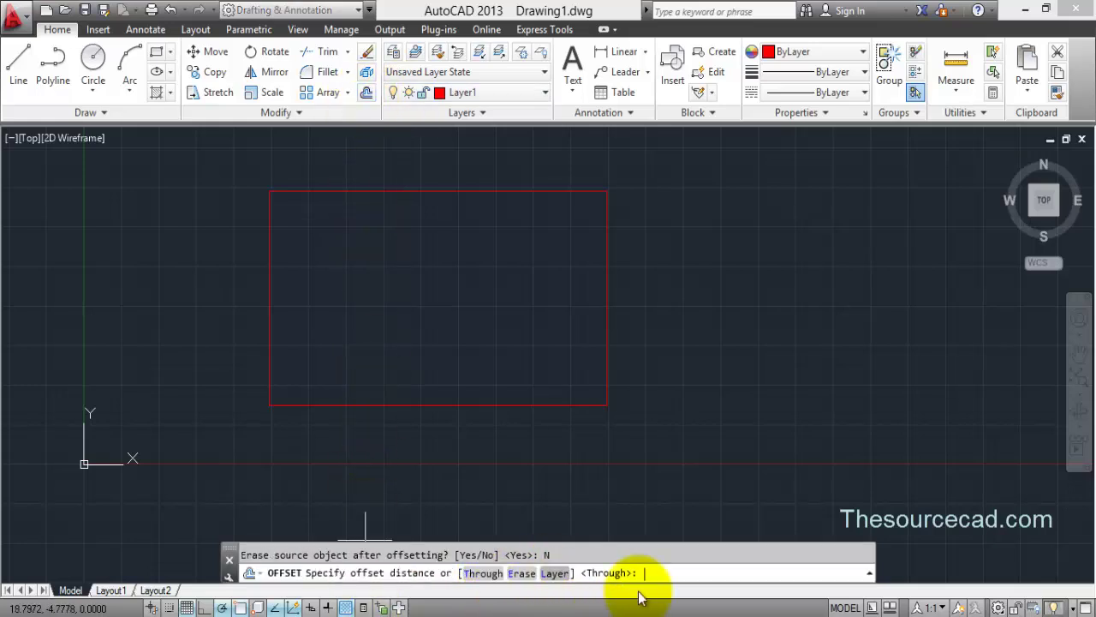
{"action": "left_click", "coordinate": [557, 573]}
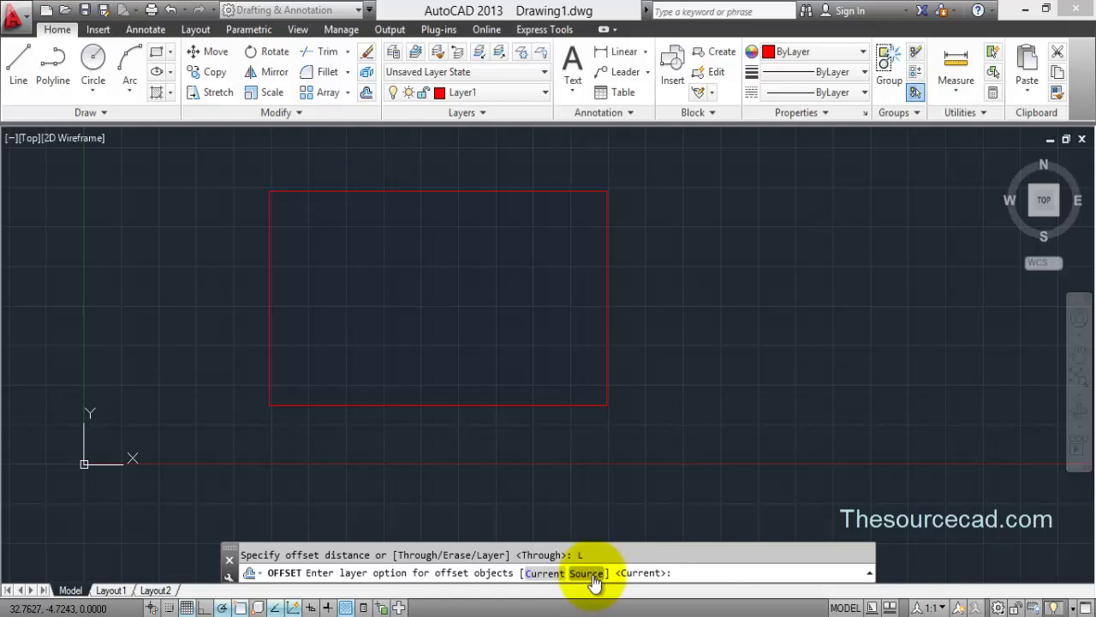
{"action": "left_click", "coordinate": [593, 573]}
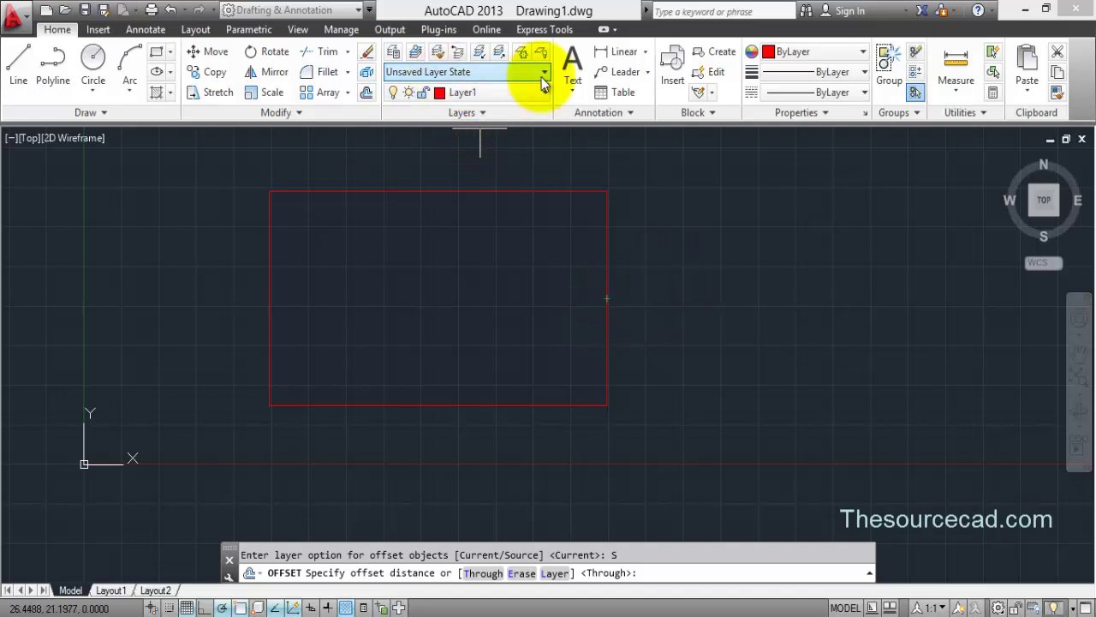
Step: Offset the red rectangle outward using the Through option with a picked point outside it, then finish the command
{"action": "left_click", "coordinate": [496, 574]}
{"action": "left_click", "coordinate": [606, 358]}
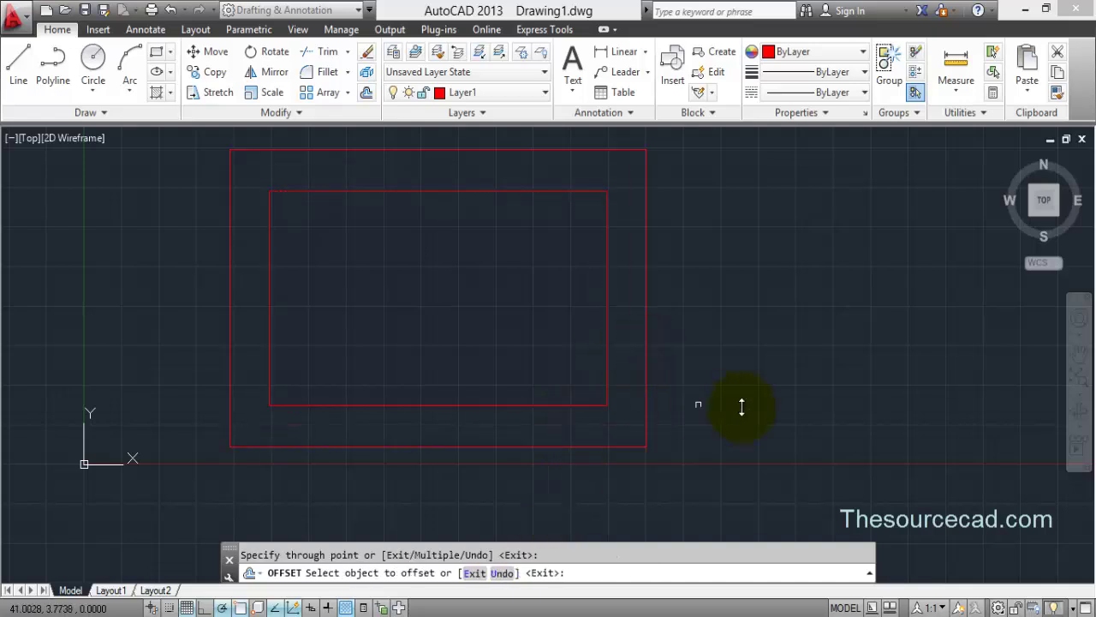
{"action": "right_click", "coordinate": [725, 305]}
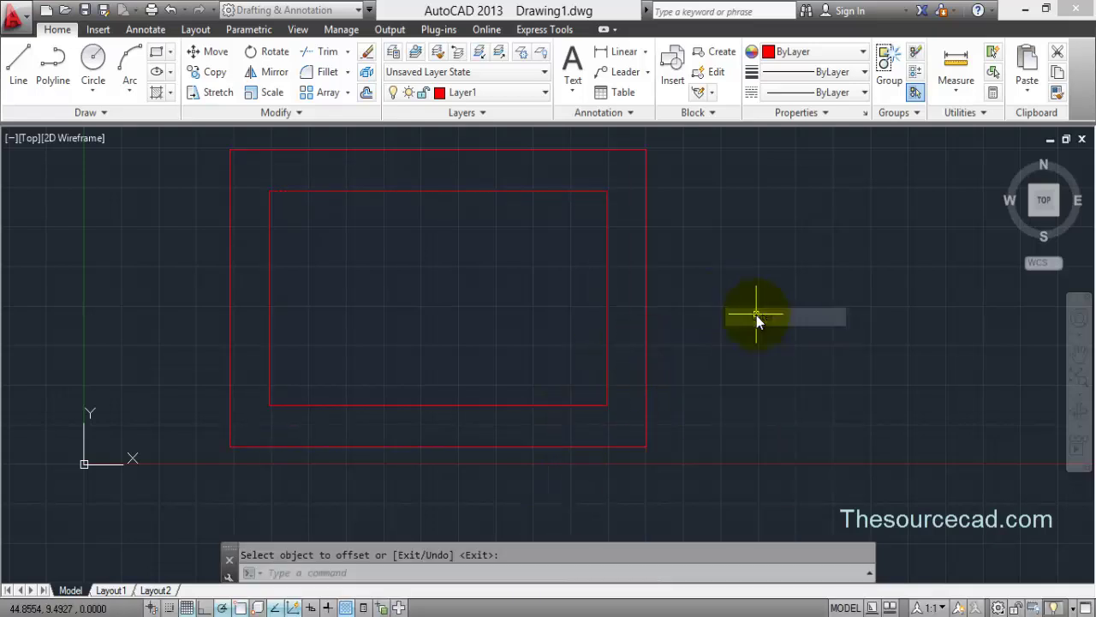